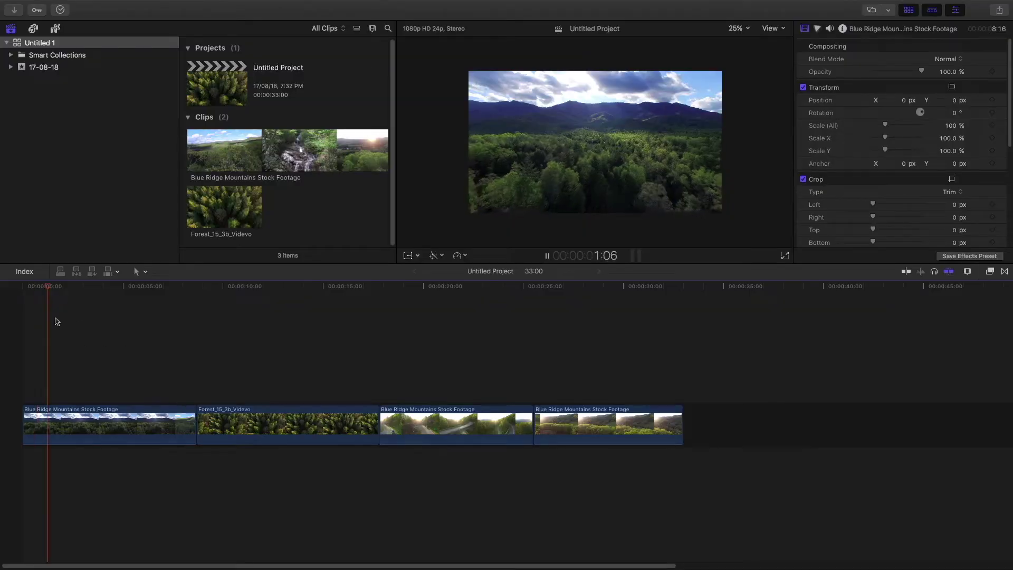
Step: Play the timeline at several points through the four clips to preview the landscape footage
left_click(238, 305)
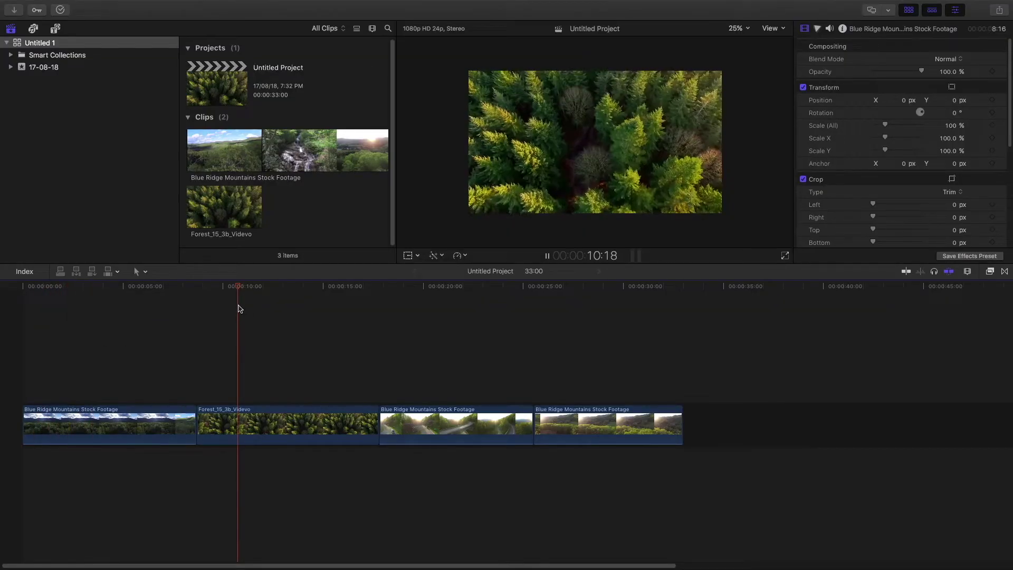
left_click(415, 301)
left_click(589, 333)
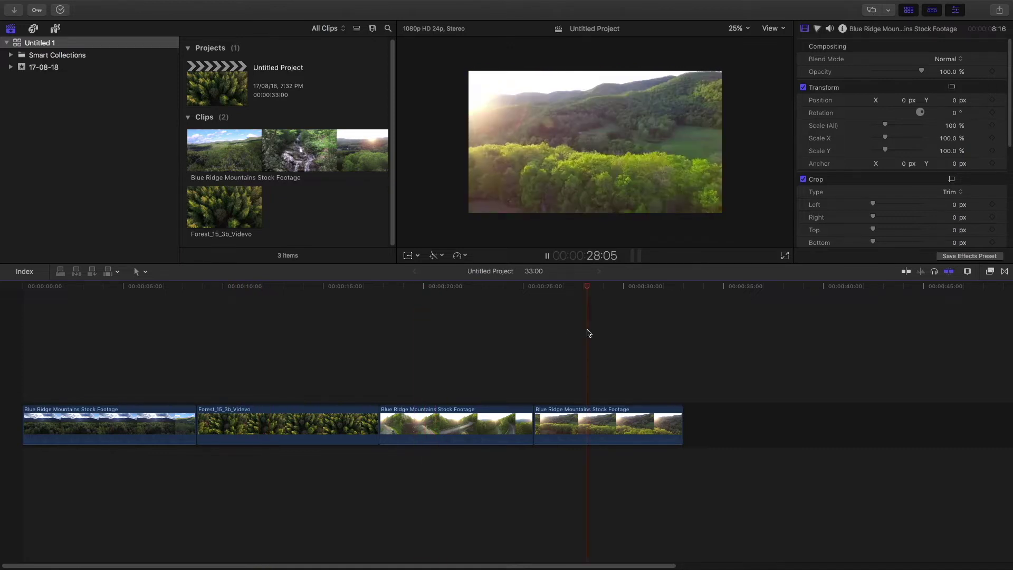
key("space")
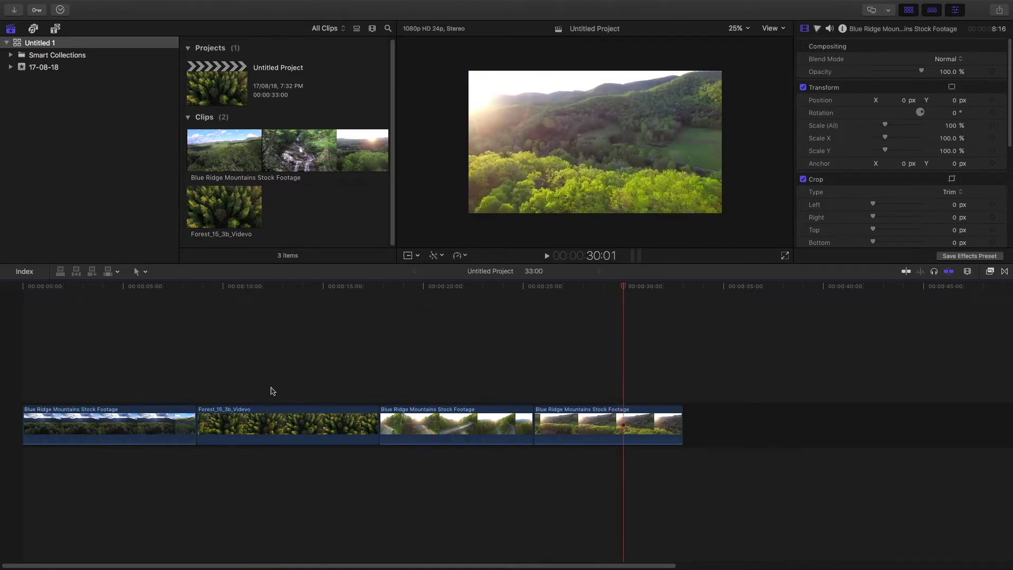
Step: Lift all four clips from the primary storyline
left_click_drag(143, 486, 618, 406)
right_click(618, 397)
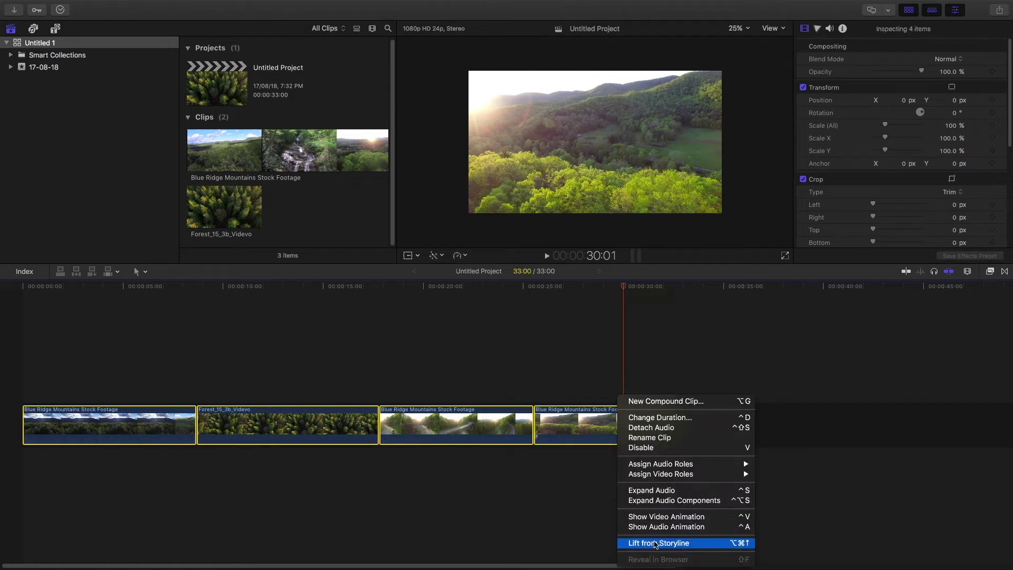
left_click(655, 543)
right_click(558, 376)
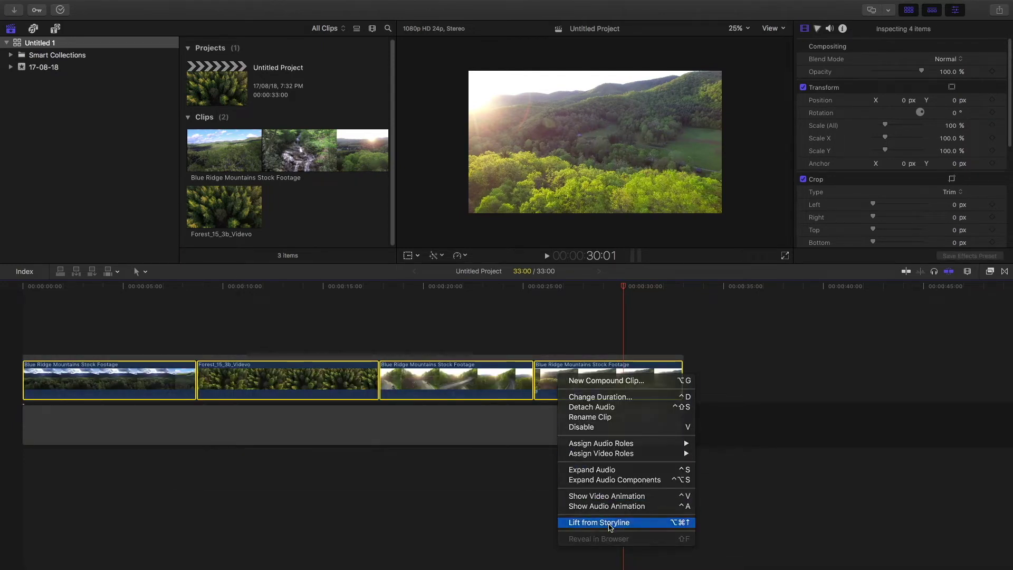
left_click(598, 520)
Step: Move the Forest clip earlier so it starts at about 6 seconds, beneath the end of the first Blue Ridge clip
left_click(61, 313)
key("space")
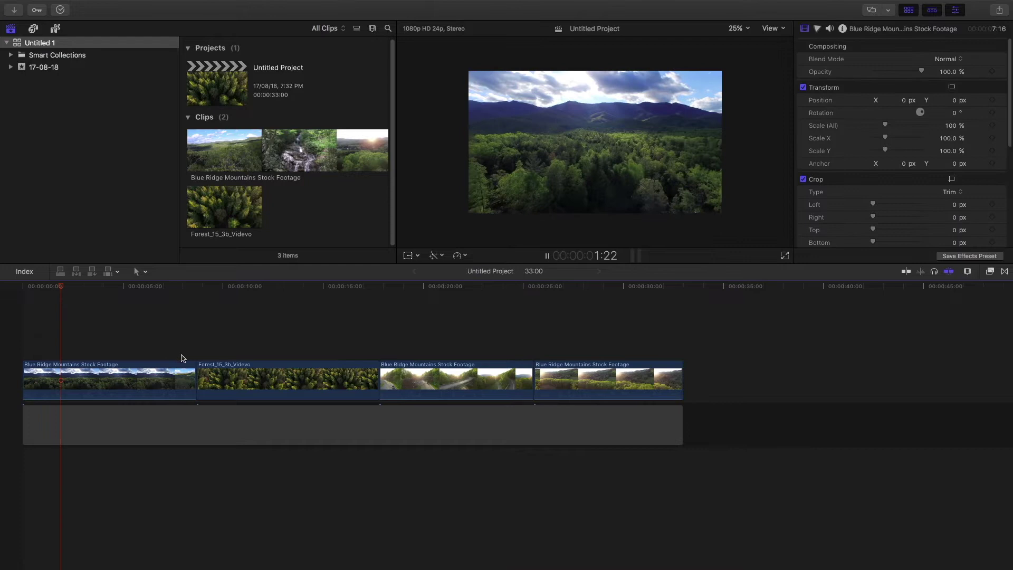
left_click_drag(234, 378, 184, 378)
left_click(250, 320)
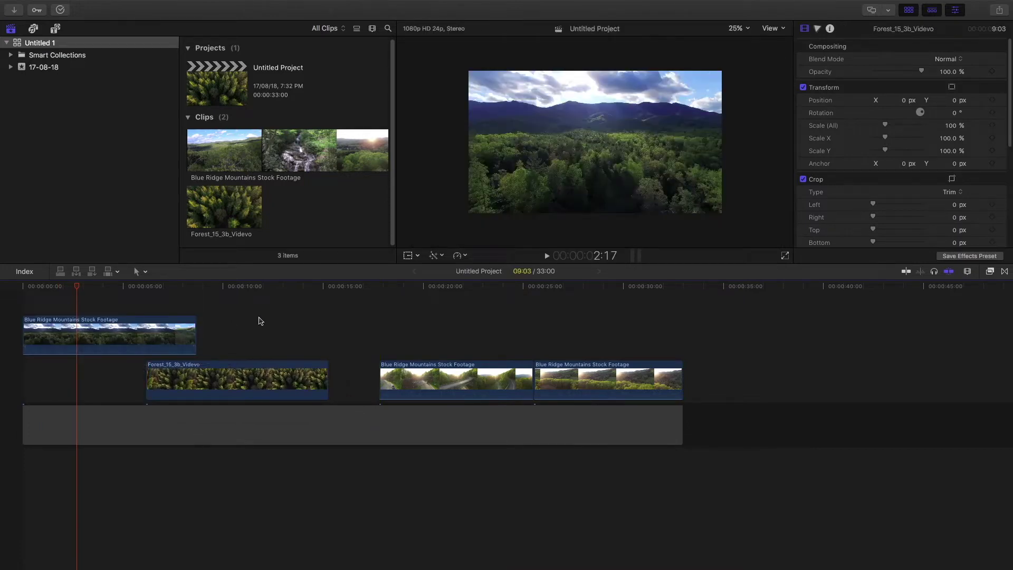
Step: Split the first Blue Ridge clip where the Forest clip begins and play back the overlapping section
key("super+equal")
scroll(189, 329, "up", 5)
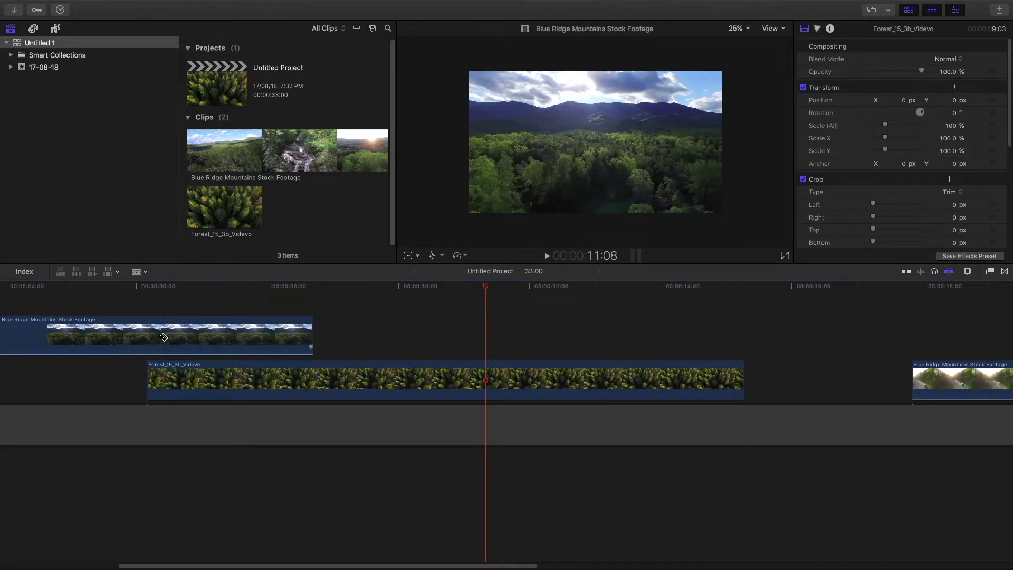
key("super+b")
left_click_drag(147, 286, 135, 289)
key("space")
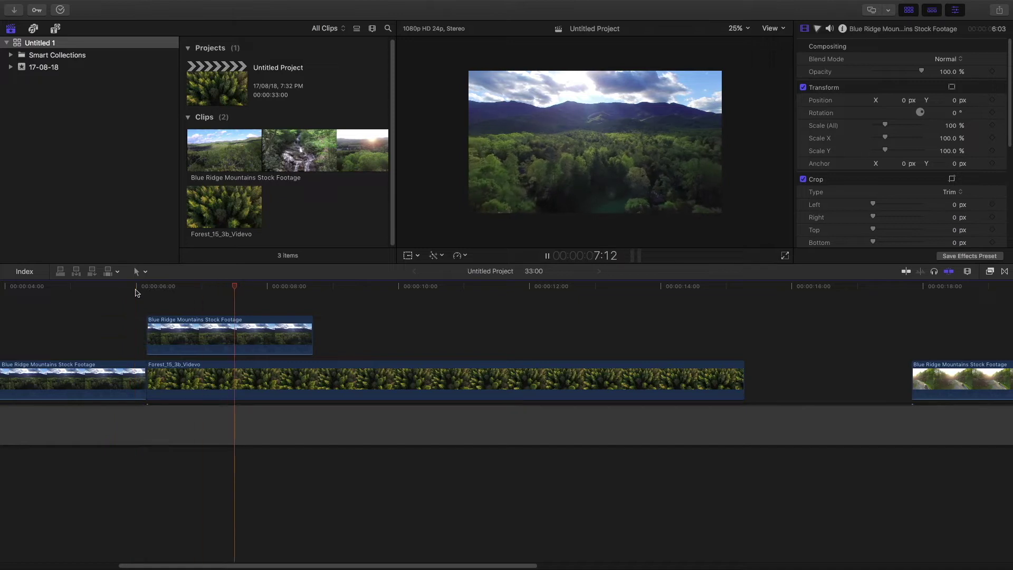
key("space")
Step: At 6:04, apply Draw Mask to the overlapping Blue Ridge piece and draw an inverted, linear four-point shape just outside the frame's left edge
left_click_drag(164, 284, 154, 287)
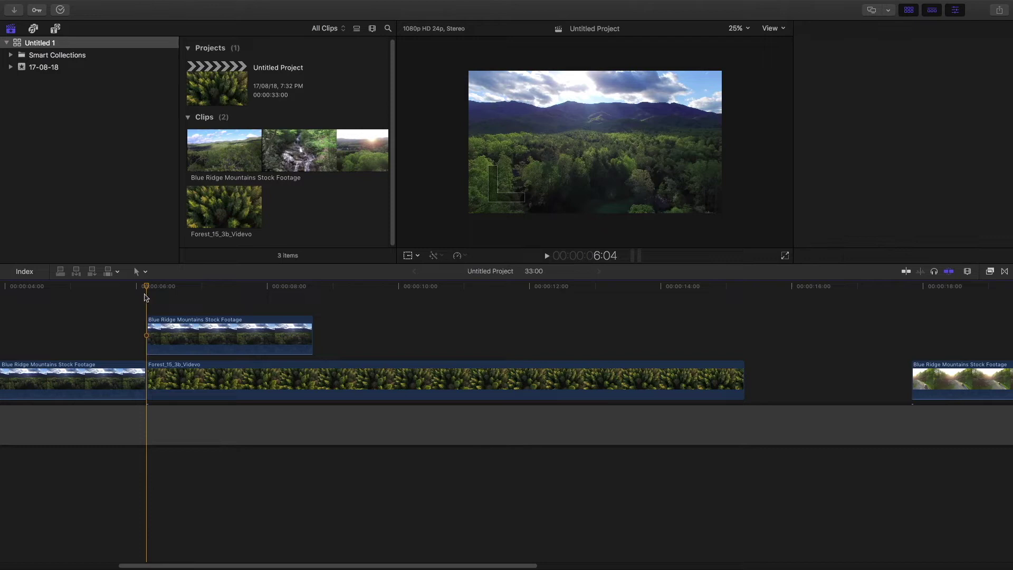
left_click(990, 271)
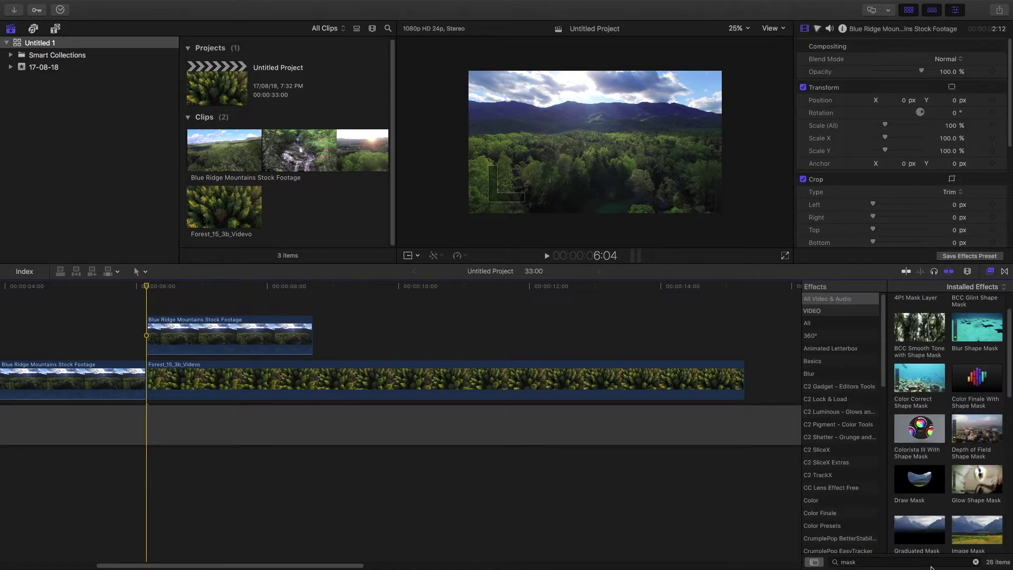
left_click_drag(920, 479, 237, 349)
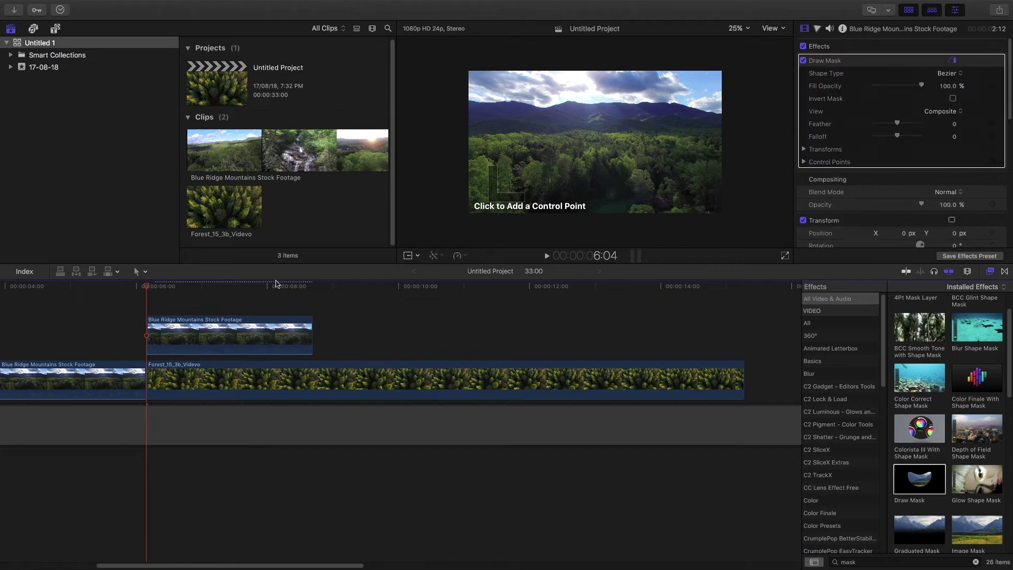
left_click(424, 55)
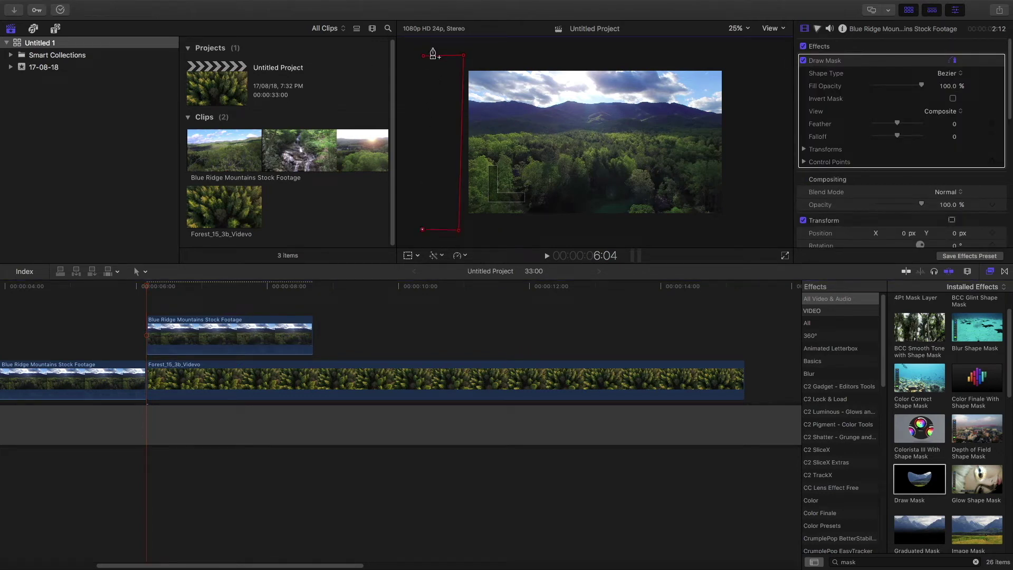
left_click(423, 56)
left_click_drag(459, 230, 463, 230)
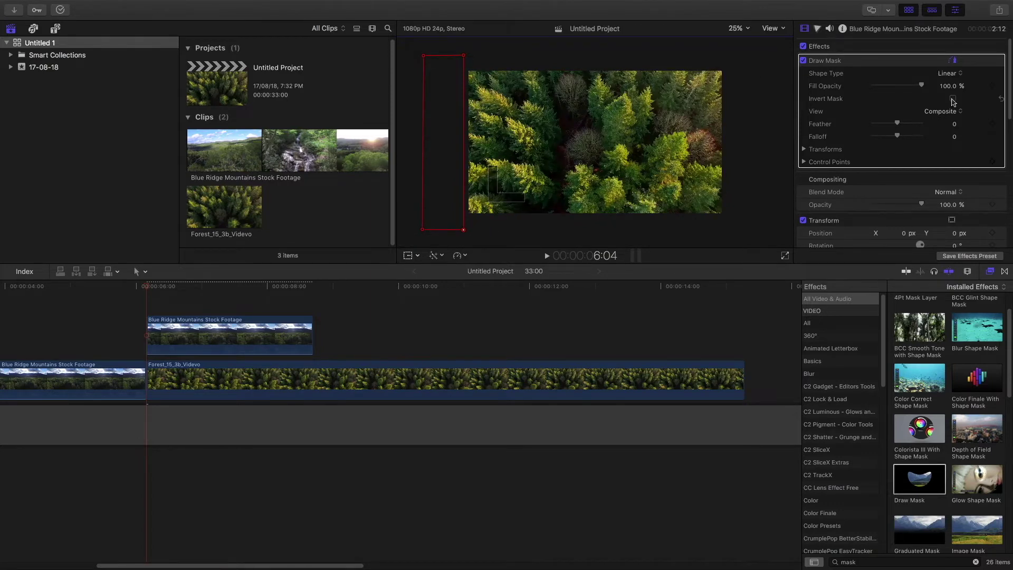
left_click(953, 99)
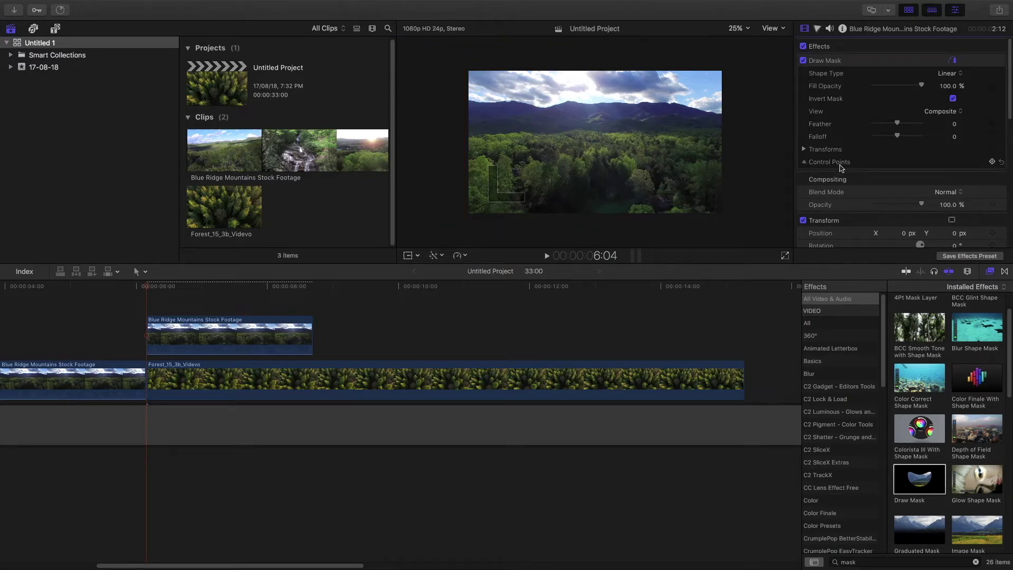
Step: Keyframe the mask's position and control points at 6:04 and 8:12, stretching the shape past the frame's right edge at 8:12
left_click(804, 162)
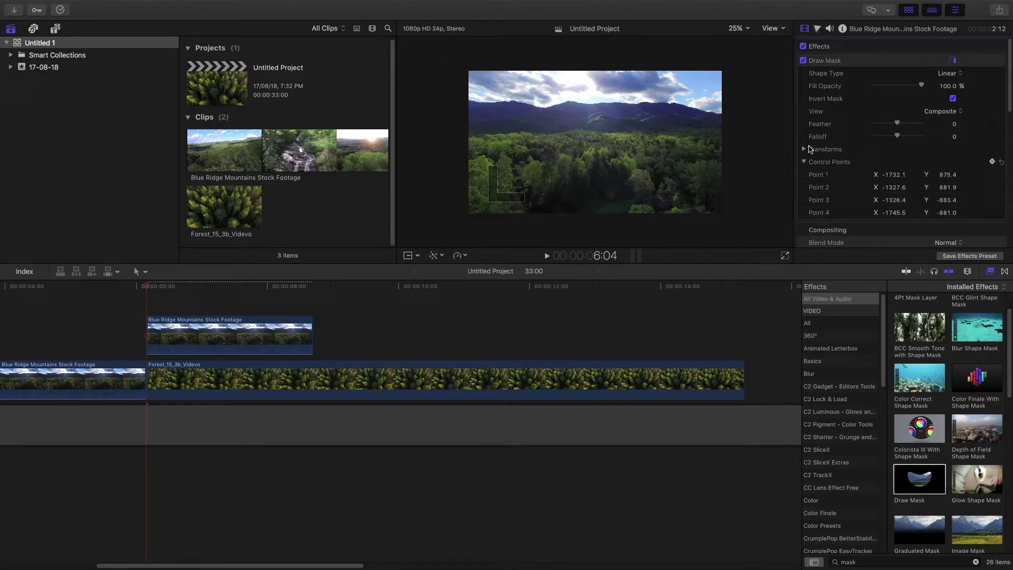
left_click(992, 162)
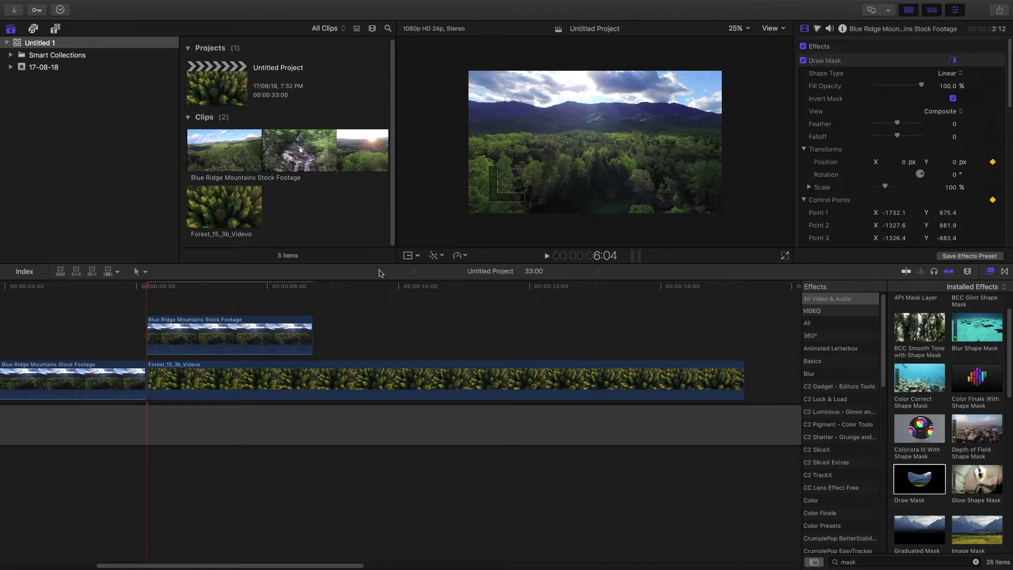
left_click(303, 288)
left_click(308, 324)
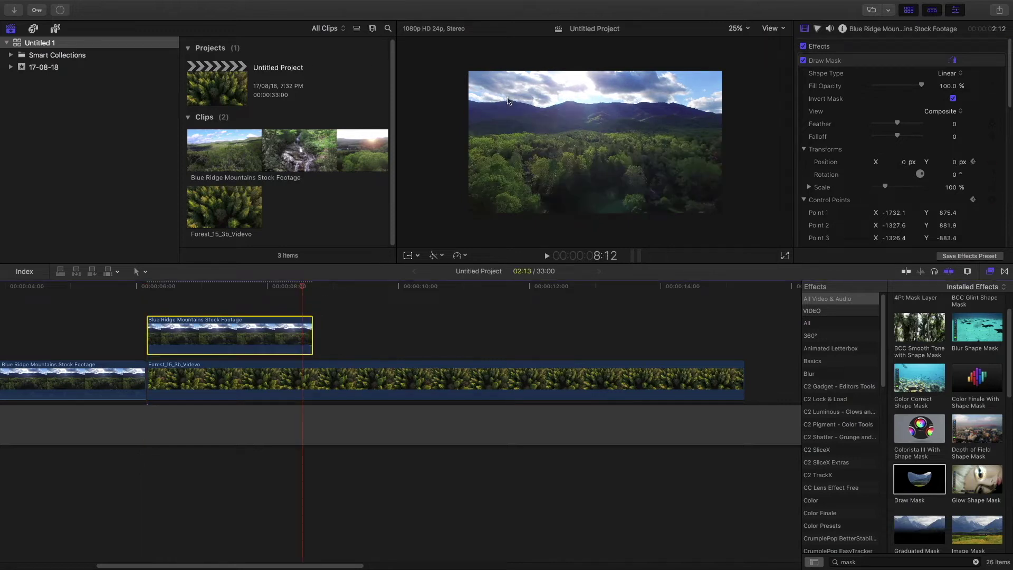
left_click(836, 93)
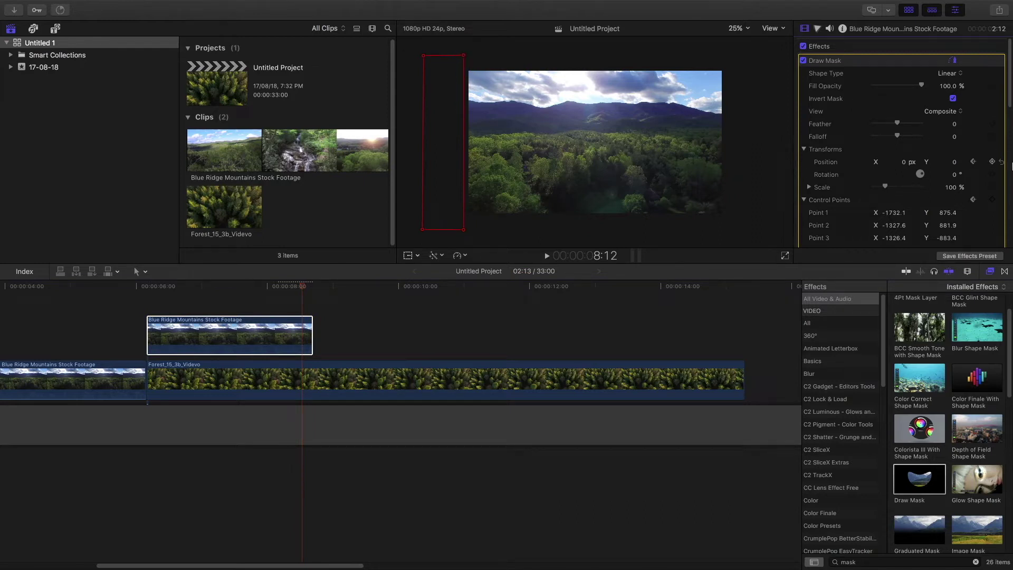
left_click(993, 162)
left_click_drag(463, 55, 728, 56)
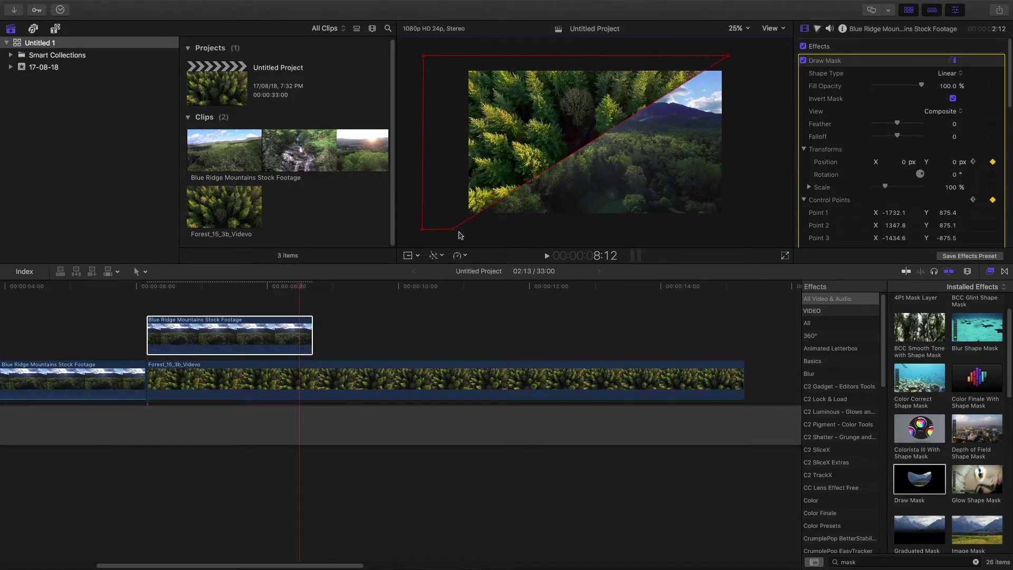
left_click_drag(454, 229, 734, 222)
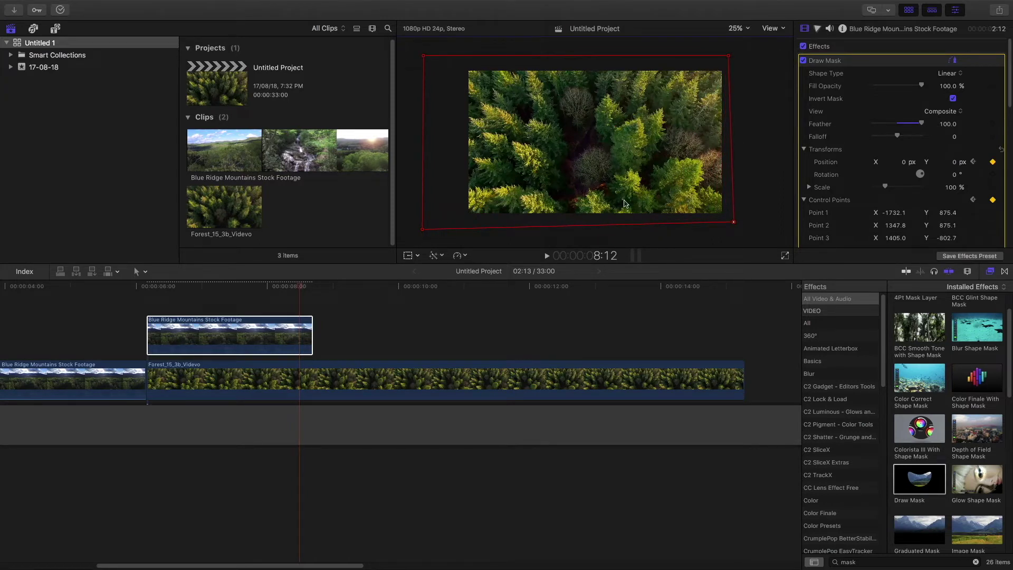
Step: Check the background tasks and play the mask transition from just before its start
left_click(139, 288)
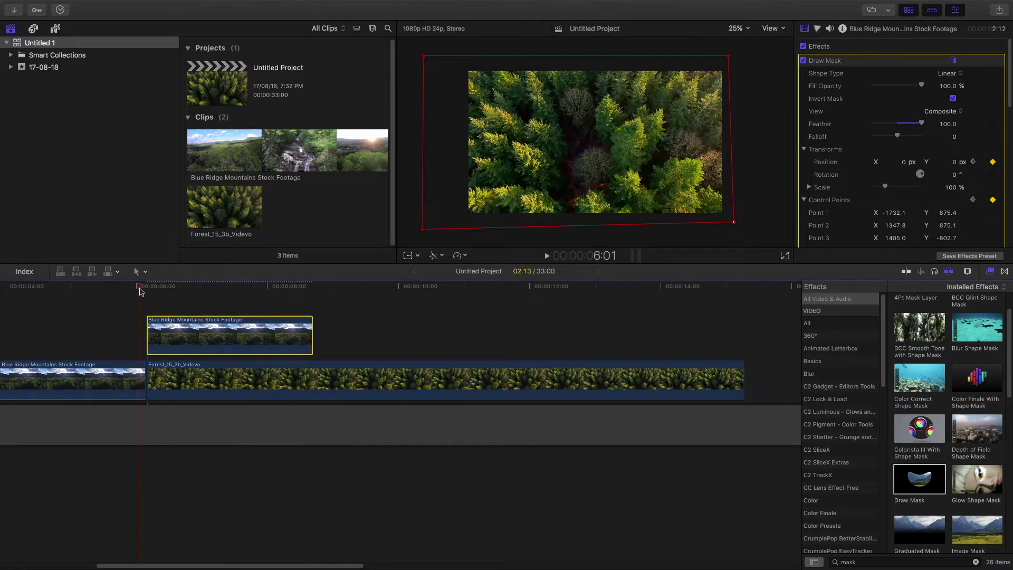
left_click(60, 15)
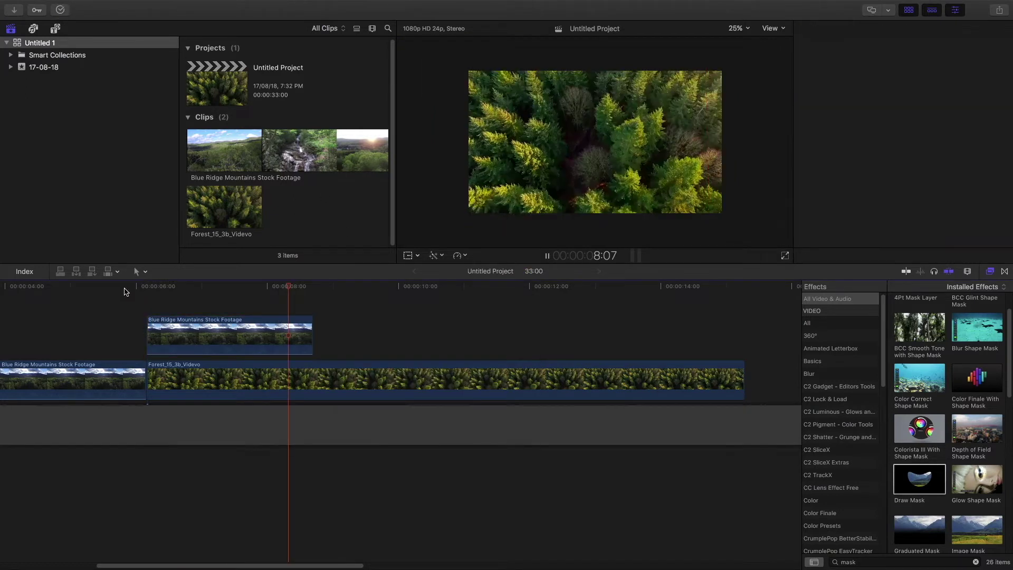
key("super+4")
left_click(126, 287)
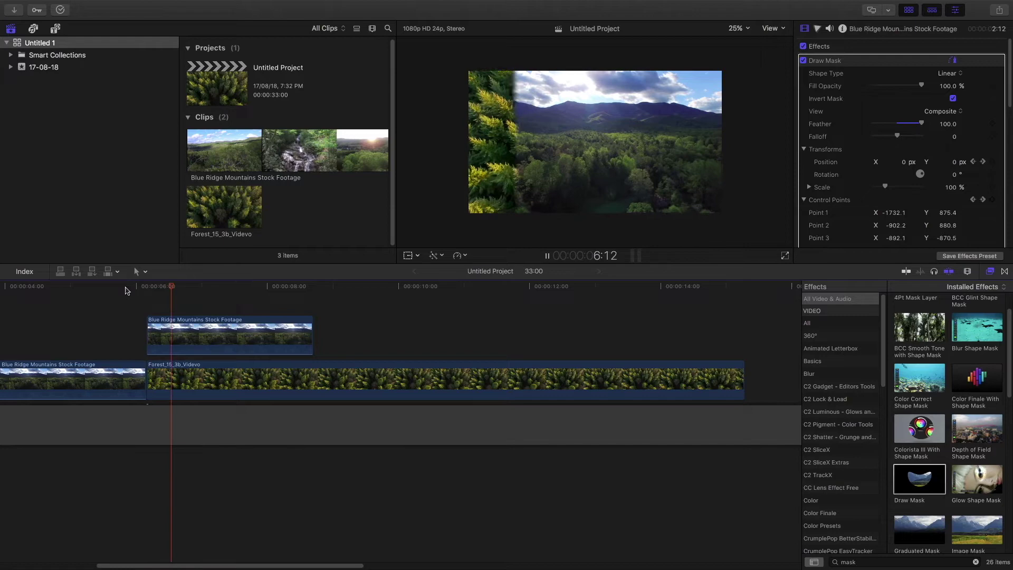
key("space")
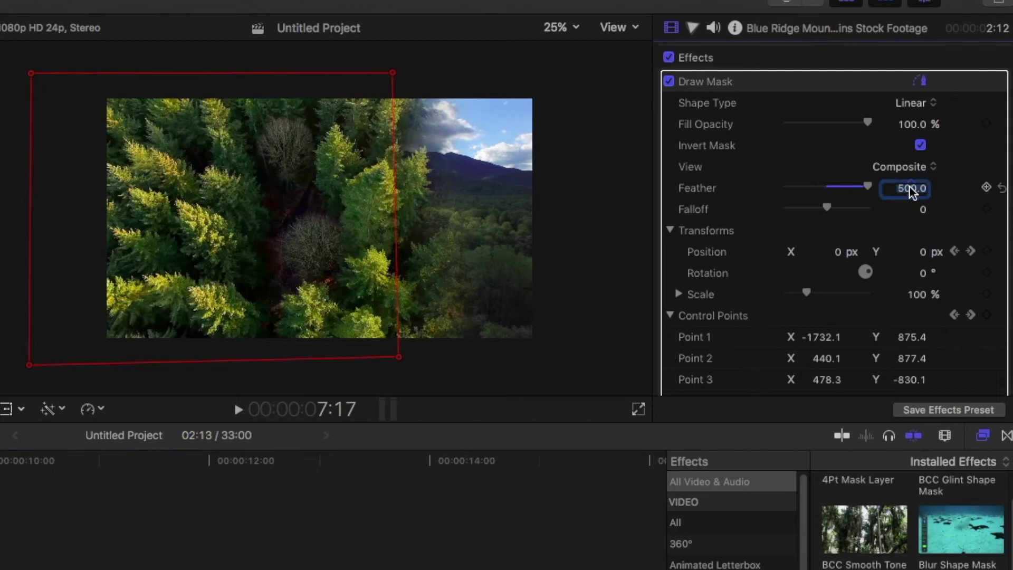
Step: Set the mask's feather to 2000 and play back the softened transition
type("2000")
key("Return")
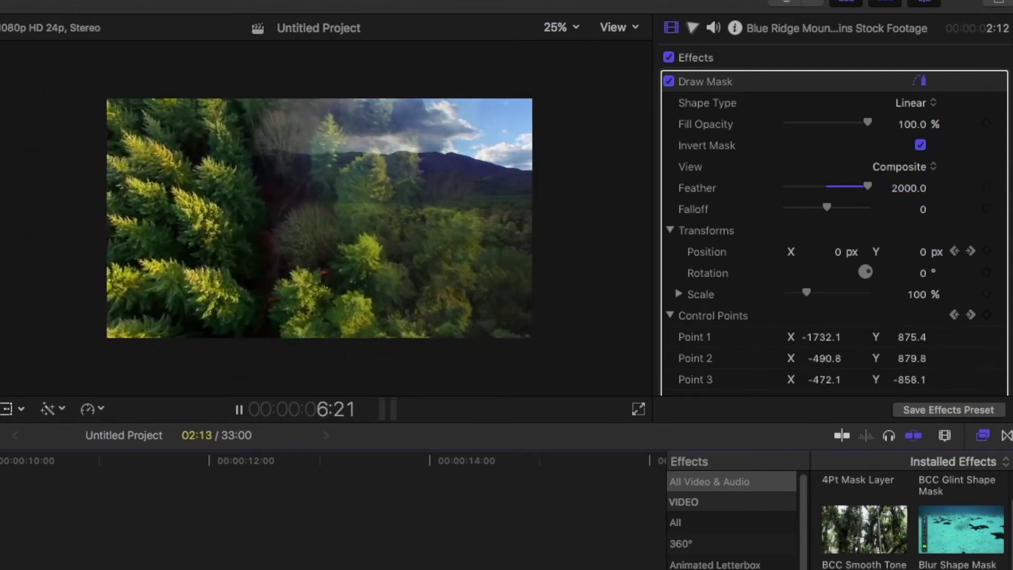
key("space")
key("space")
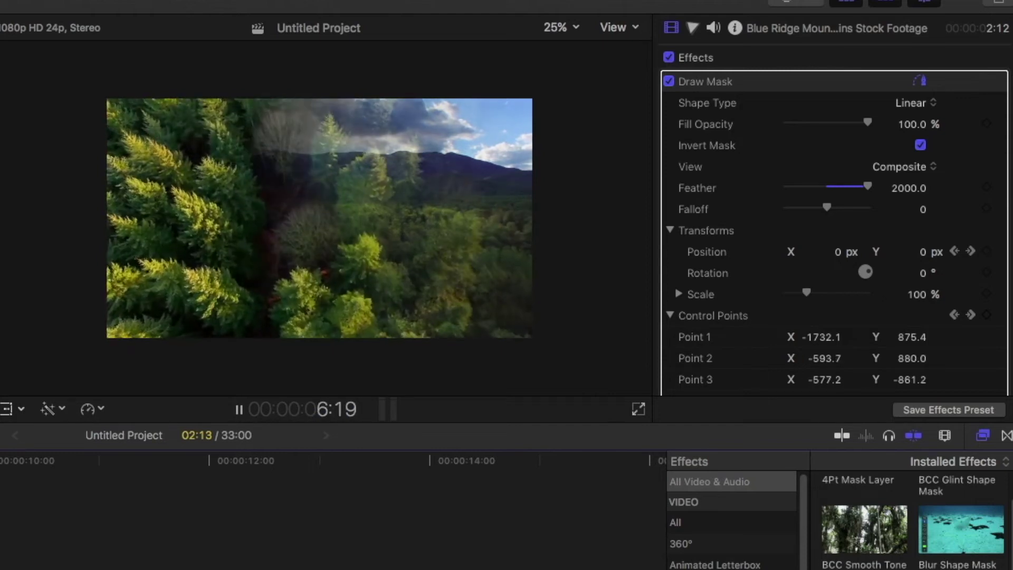
key("space")
key("space")
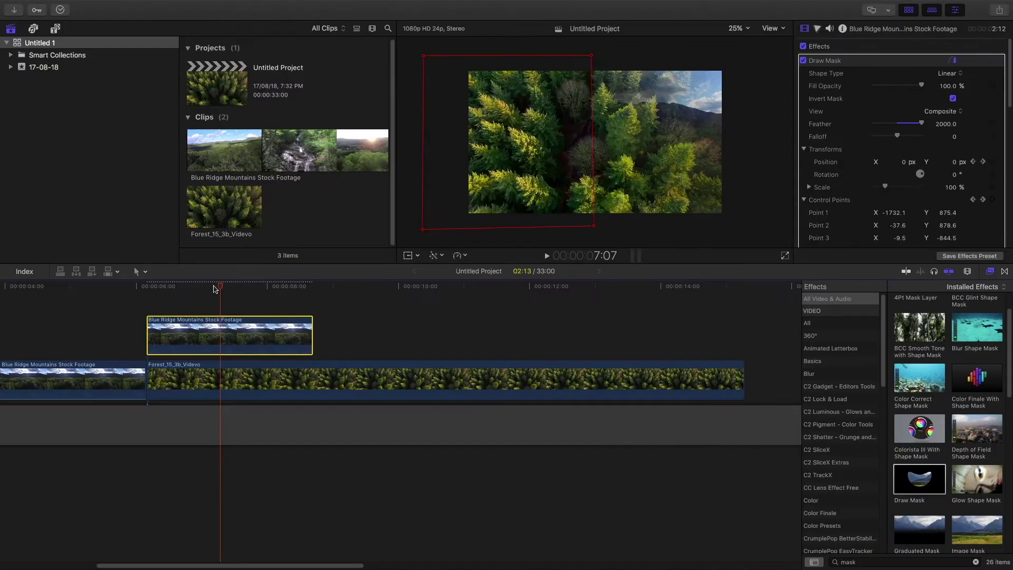
Step: At the 6:04 keyframe, shift the mask's points and the whole mask farther left, to a position of about X -1898, Y 56 px
left_click_drag(214, 289, 146, 292)
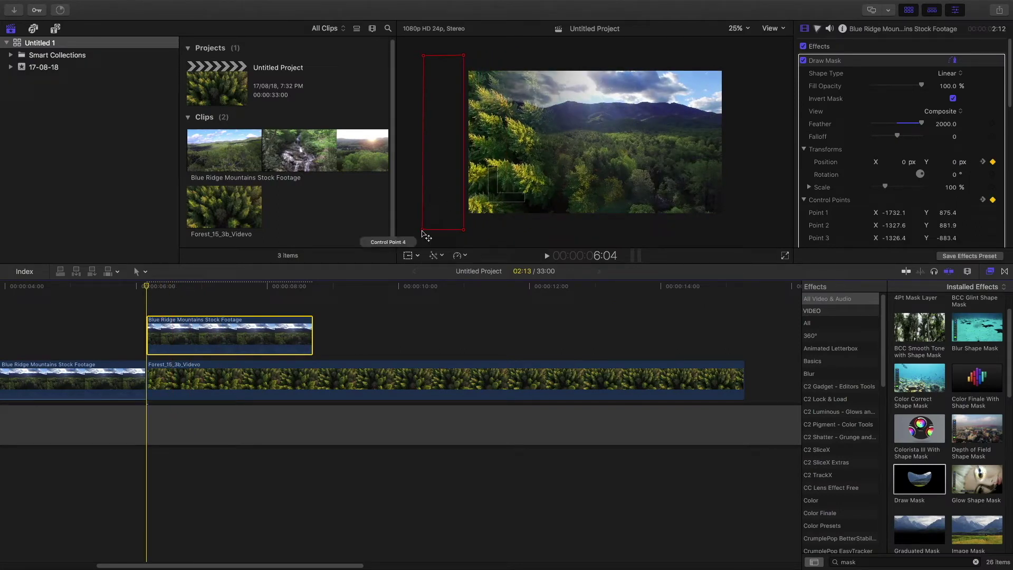
left_click_drag(422, 229, 364, 239)
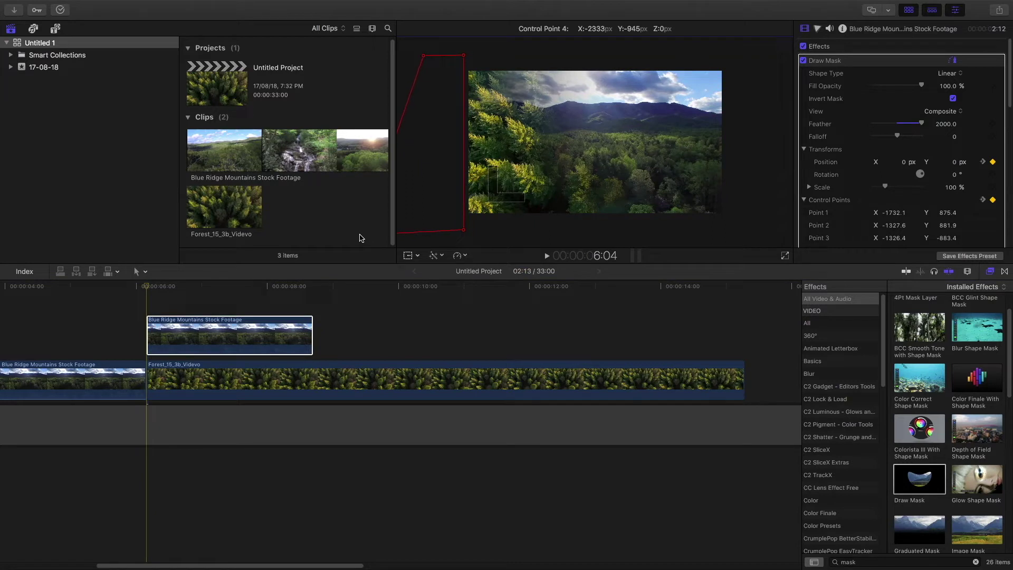
left_click_drag(422, 64, 341, 62)
left_click_drag(462, 231, 405, 230)
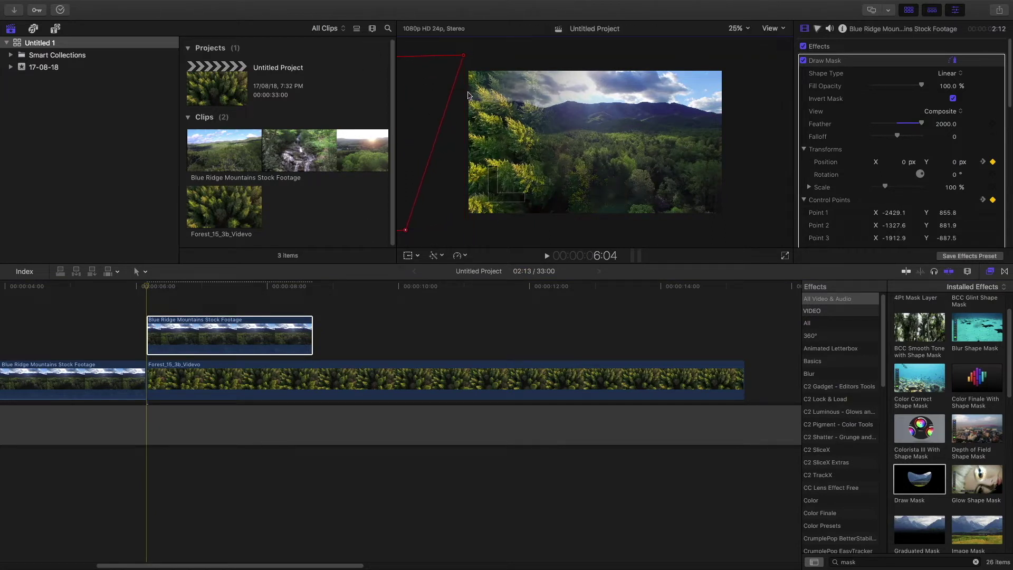
left_click_drag(463, 59, 331, 55)
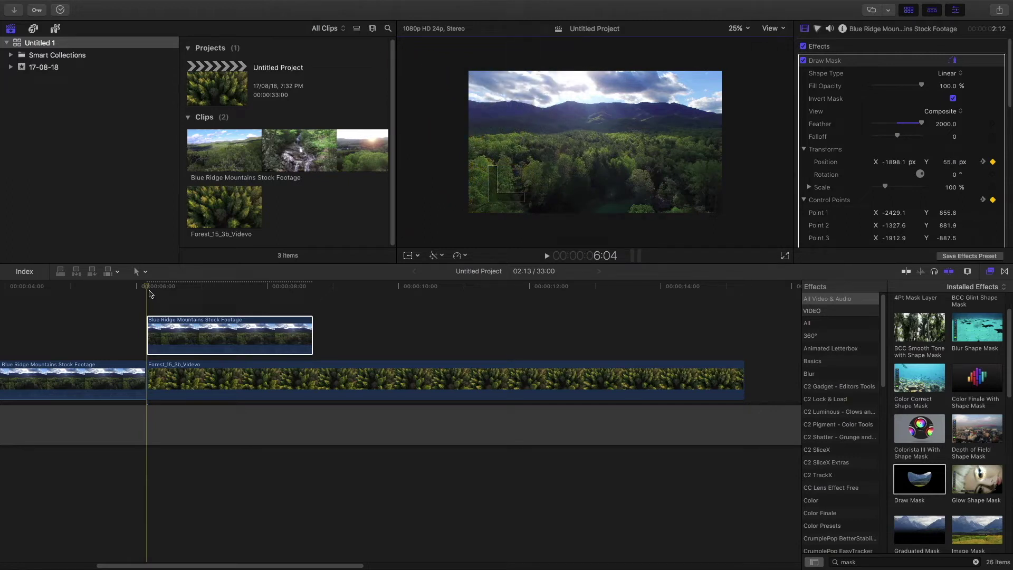
Step: View the canvas at 6.25% to check the off-frame mask shape, and return the viewer to Fit
left_click(149, 293)
left_click(737, 29)
left_click(745, 53)
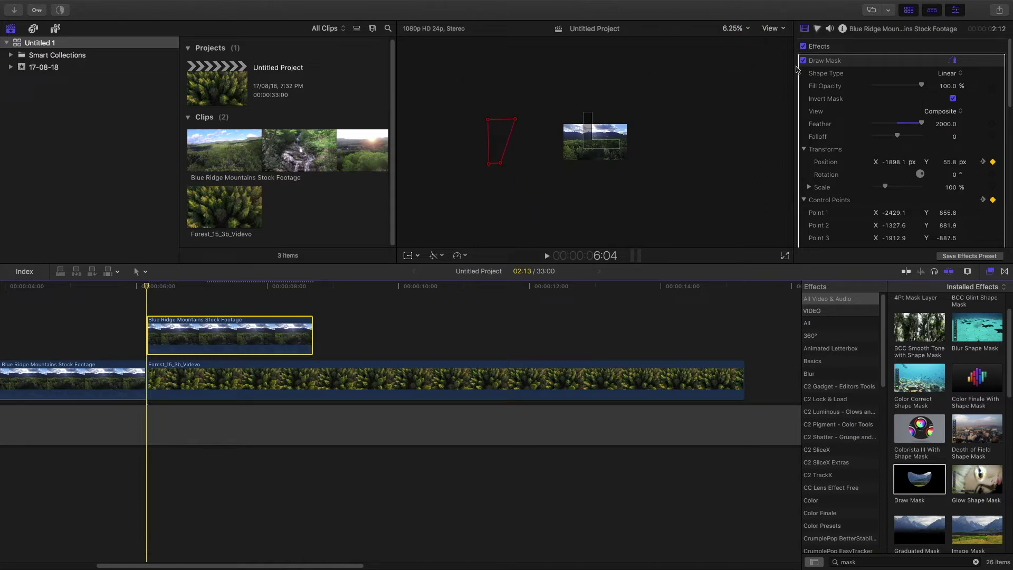
left_click(744, 32)
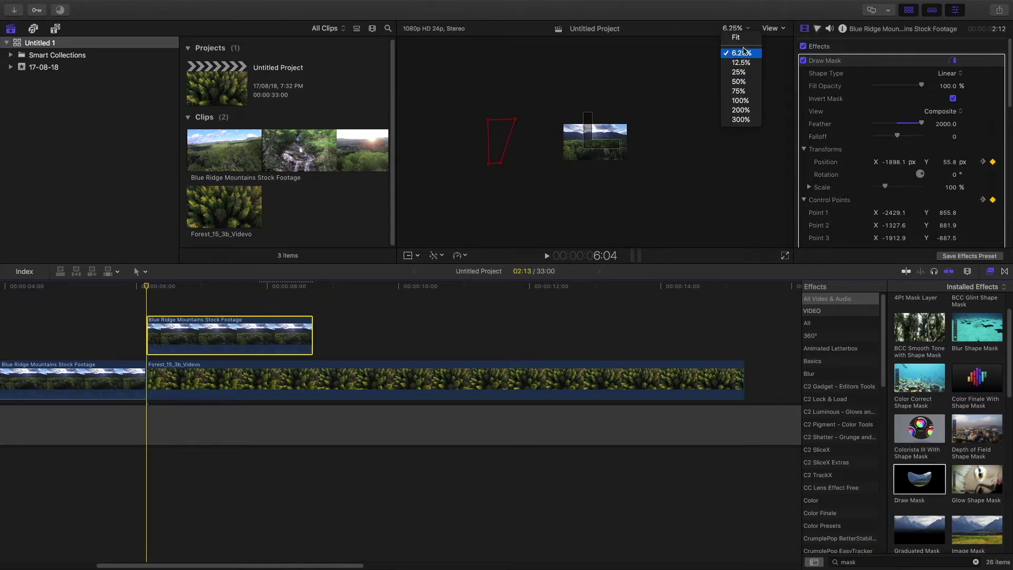
key("Return")
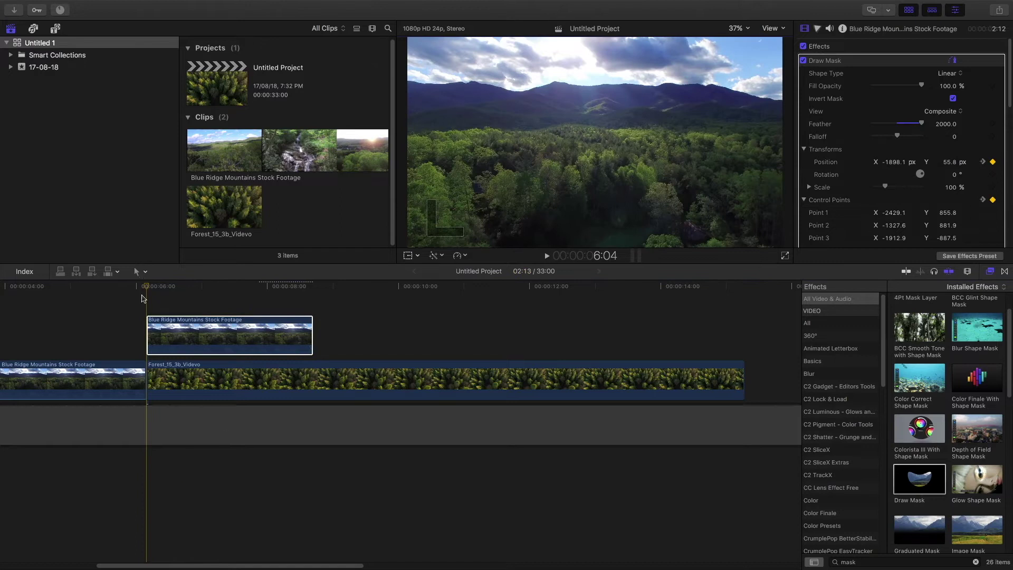
Step: Play back the feathered wipe from its start at 6:04 and check the background tasks
key("space")
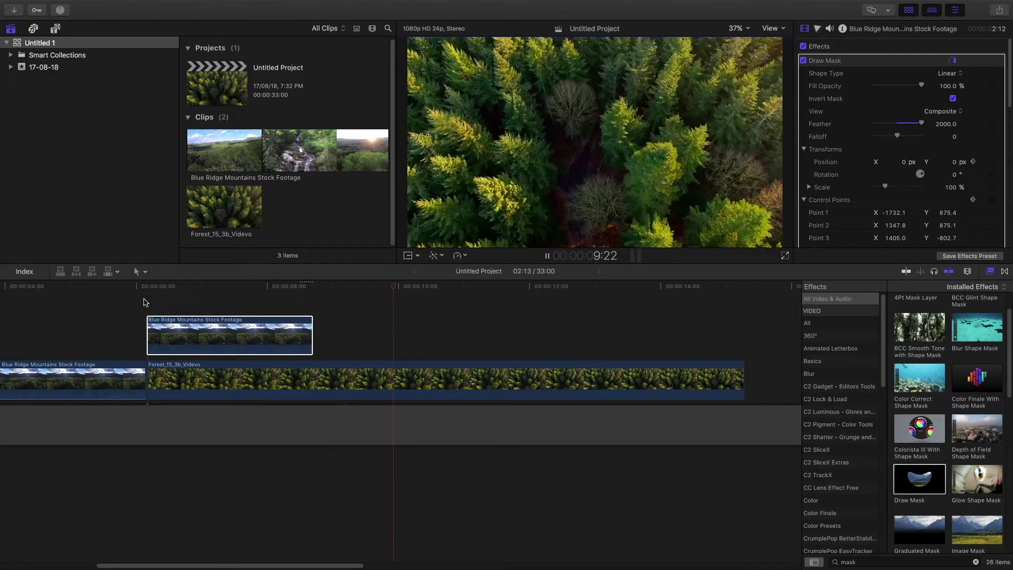
key("space")
left_click(60, 11)
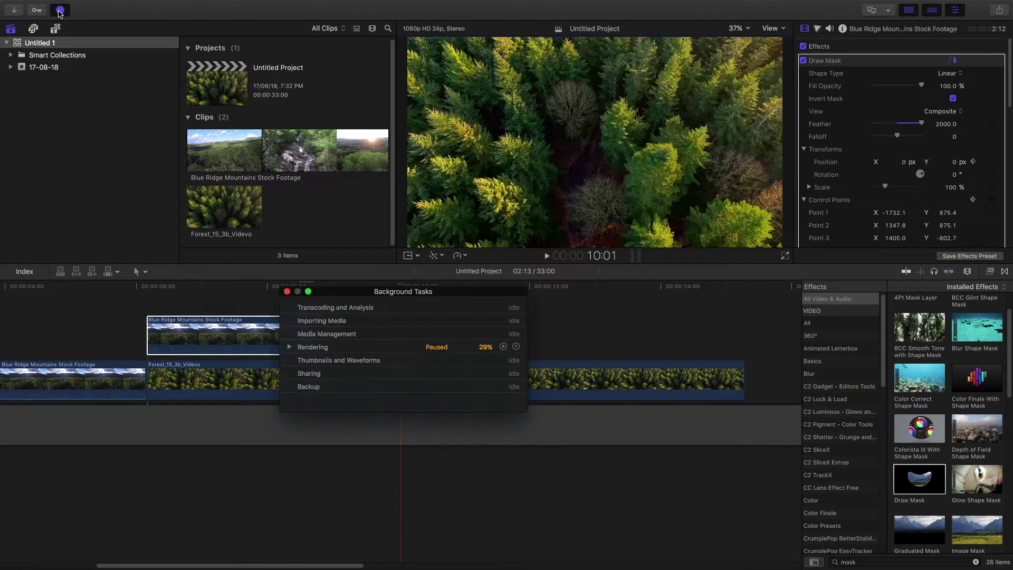
left_click(287, 292)
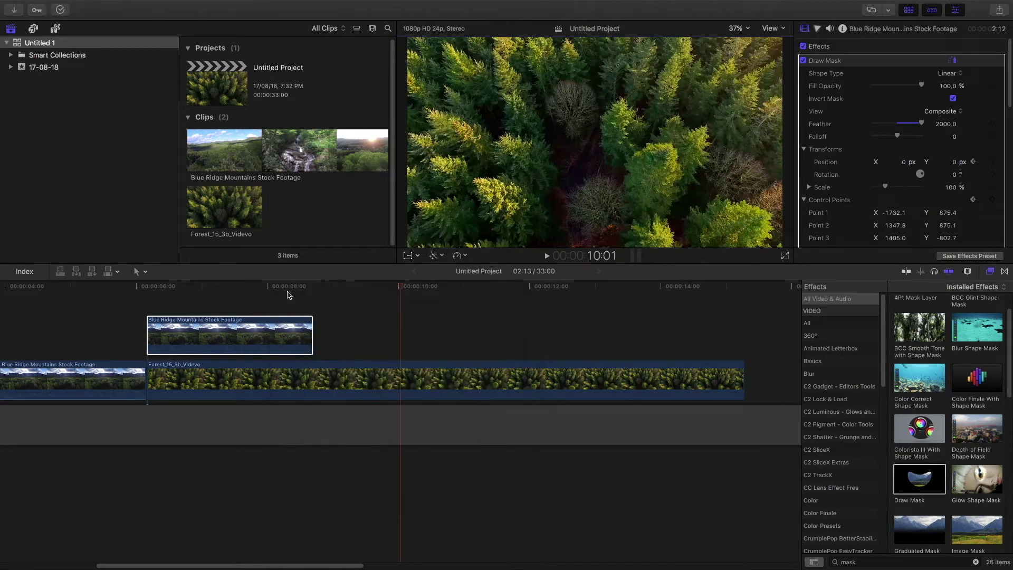
Step: Raise the forest clip above the main storyline and move the bridge clip earlier, to about 12:12, so it overlaps the forest clip's end
left_click(995, 272)
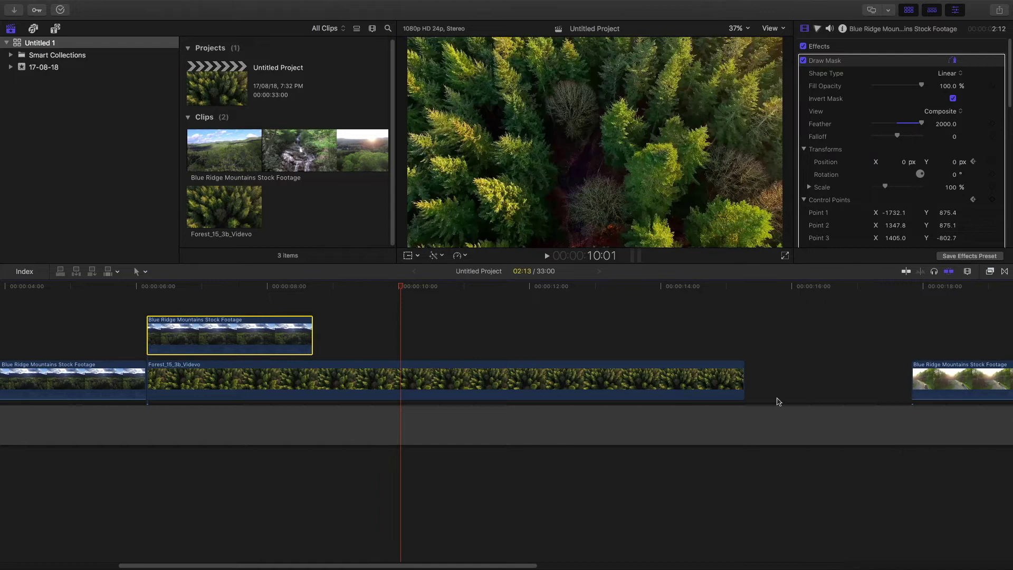
left_click_drag(962, 377, 616, 379)
left_click(560, 303)
key("space")
key("space")
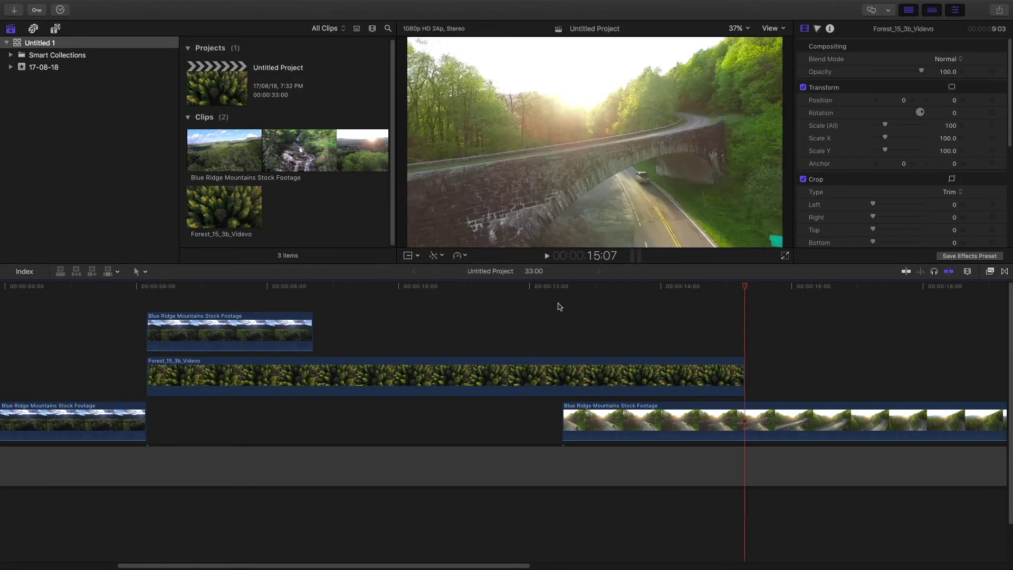
Step: Cut the forest clip where the bridge clip starts, and place its first part back in the main storyline, leaving the overlapping part above
key("b")
left_click(575, 378)
key("alt+super+Down")
key("a")
left_click(609, 379)
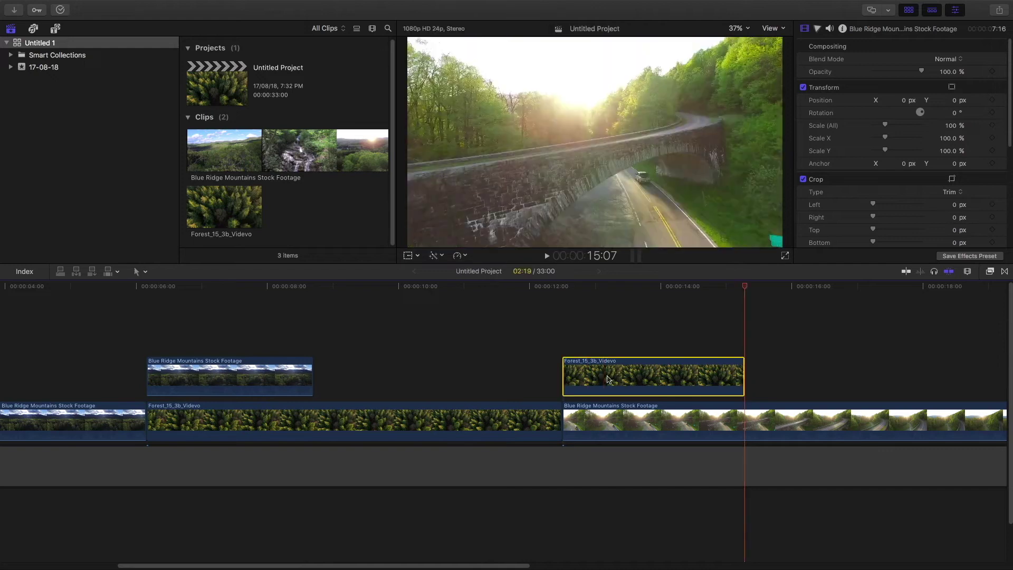
Step: Try a narrow four-point Draw Mask just outside the right frame edge on the overlapping forest clip, and disable that mask
left_click_drag(745, 288, 659, 289)
left_click(738, 27)
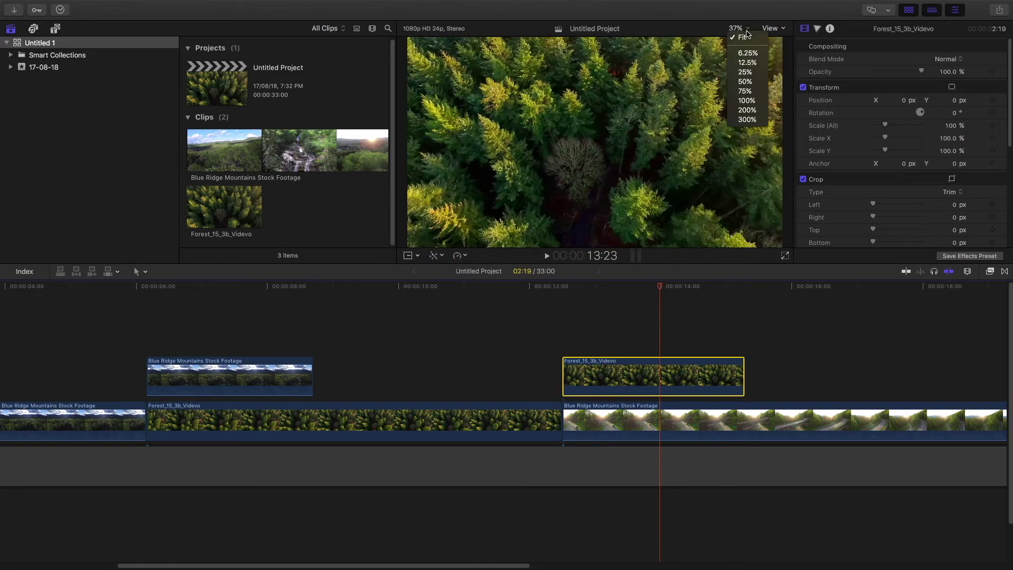
left_click(747, 73)
left_click(988, 271)
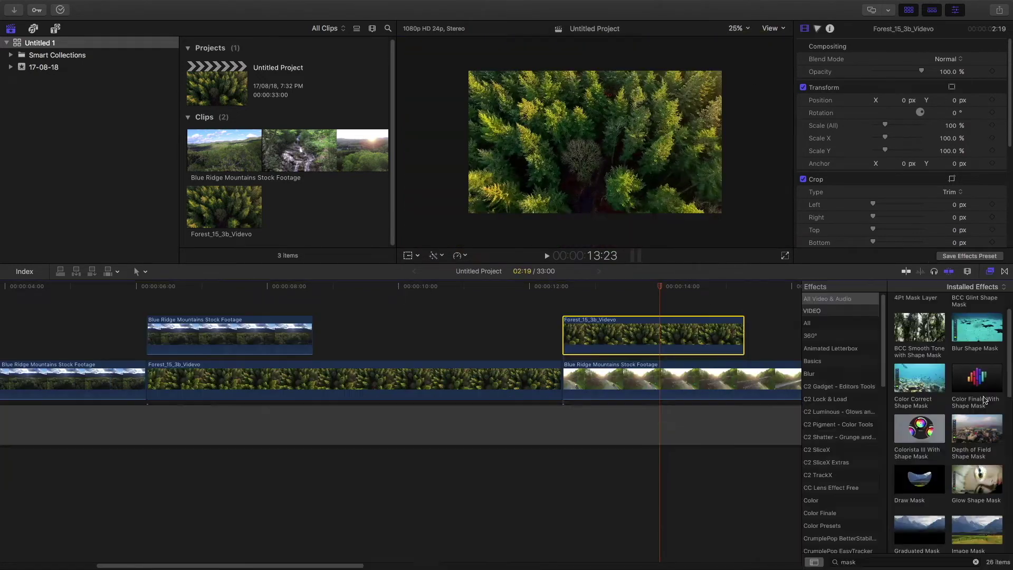
mouse_move(919, 494)
left_mouse_down()
mouse_move(613, 317)
mouse_move(615, 333)
left_mouse_up()
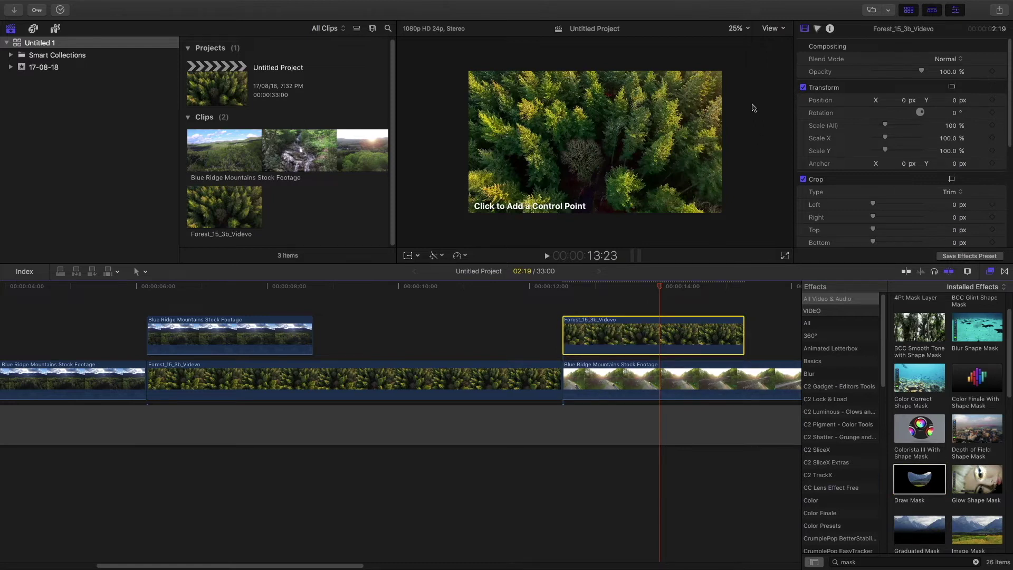
left_click(770, 68)
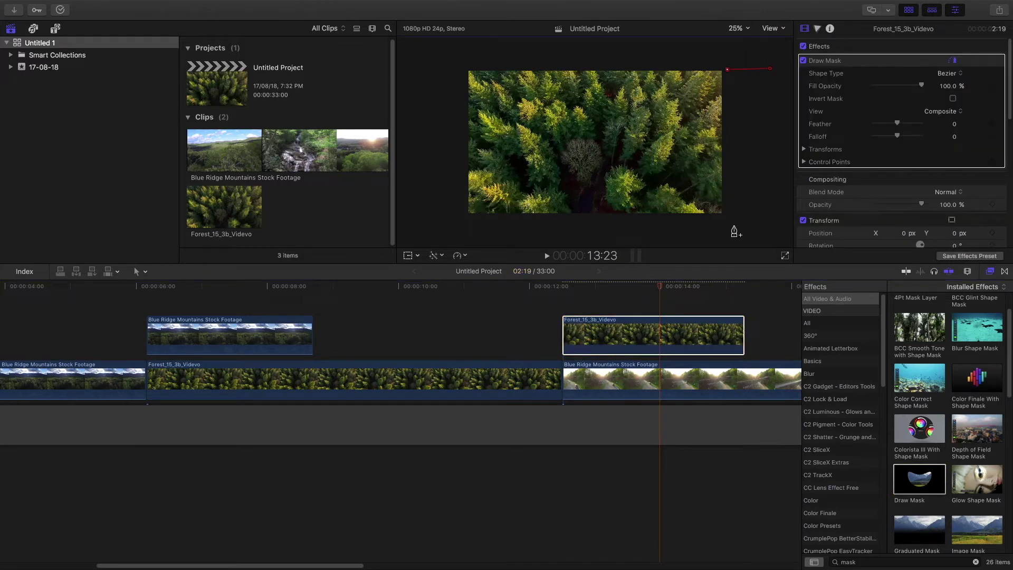
left_click(770, 69)
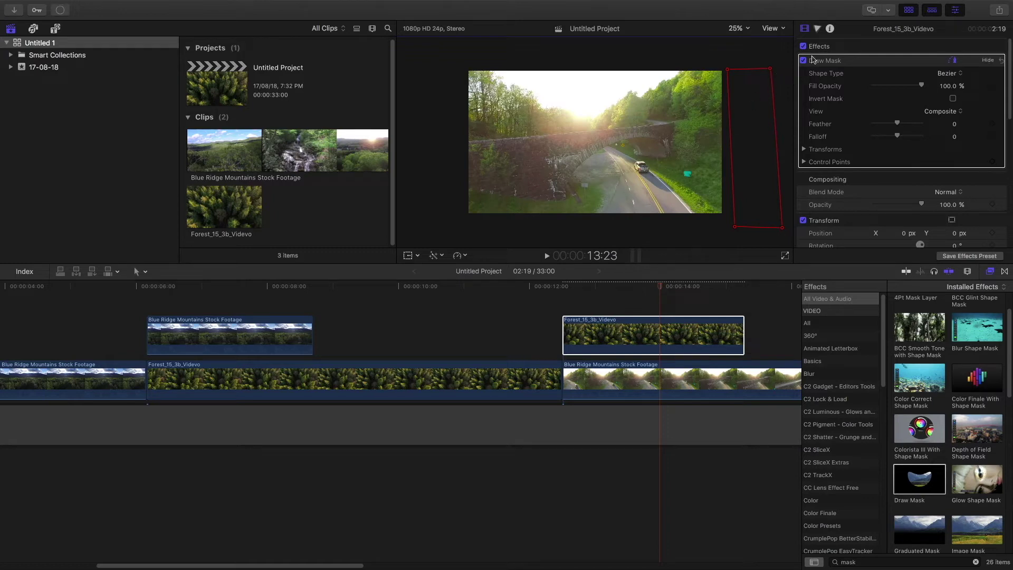
left_click(805, 61)
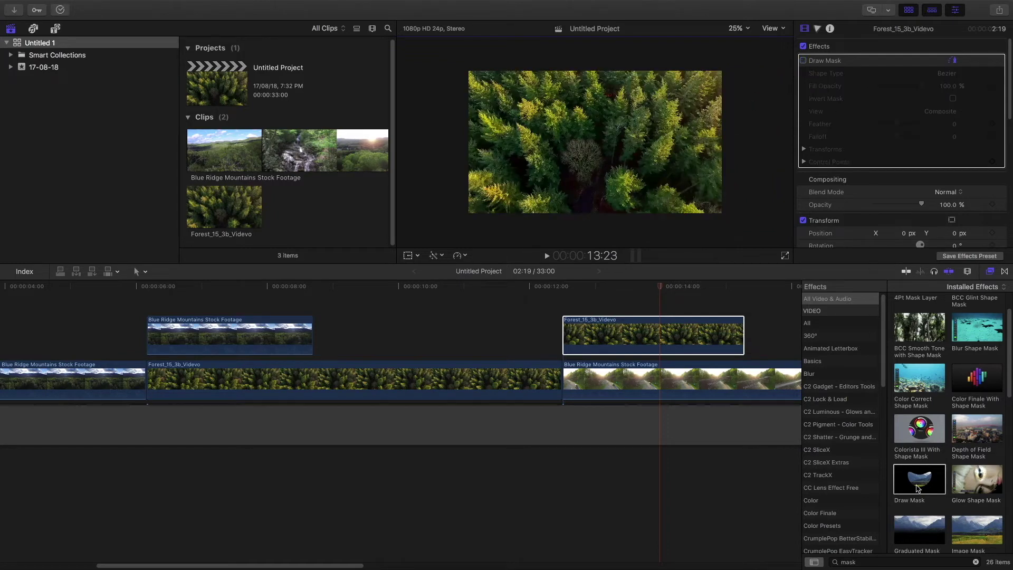
Step: Apply another Draw Mask to the overlapping forest clip and draw a slanted four-point shape outside the frame's upper-left corner, viewed at 6.25%
left_click_drag(918, 488, 612, 336)
left_click(745, 29)
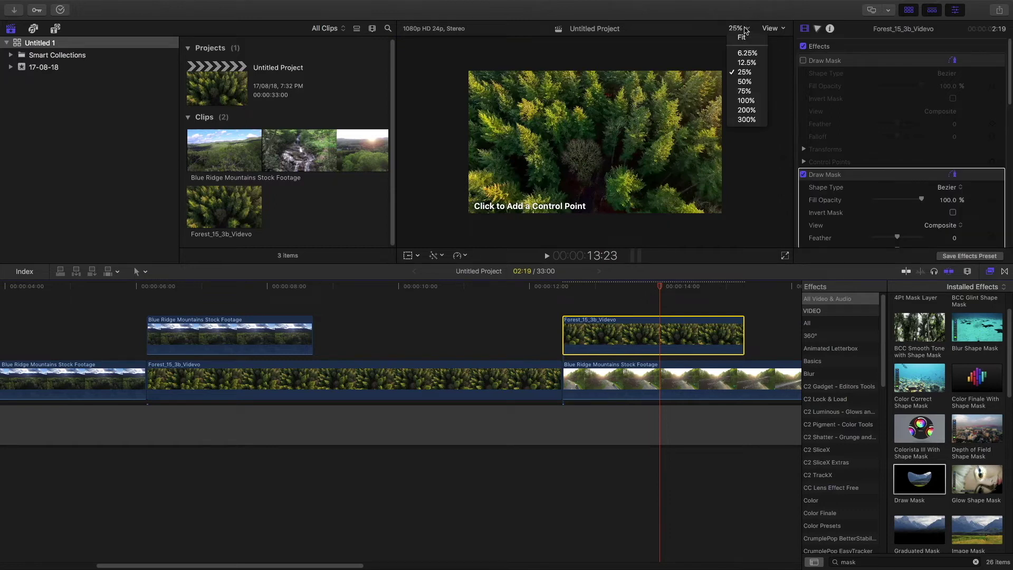
left_click(747, 52)
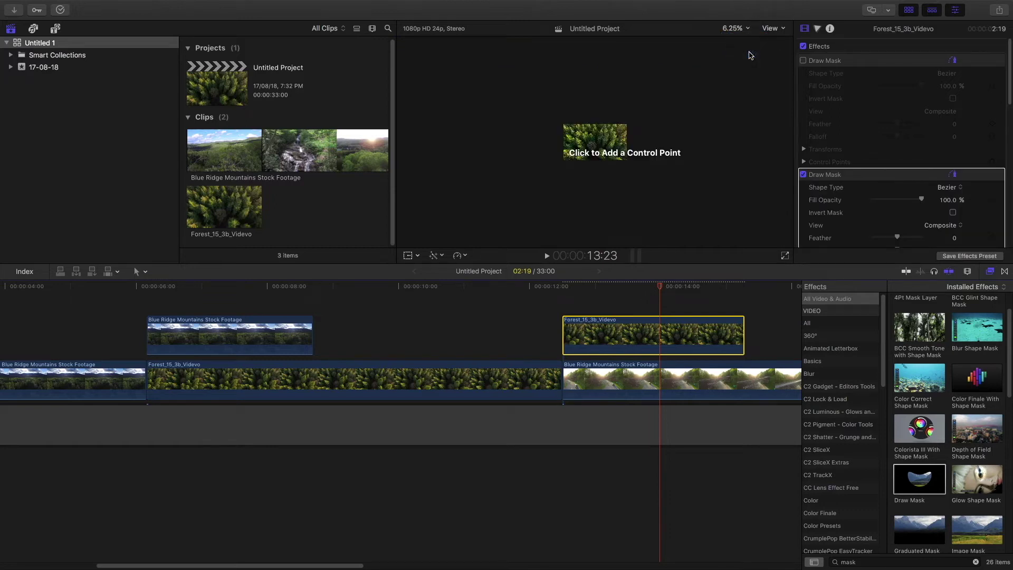
left_click(528, 140)
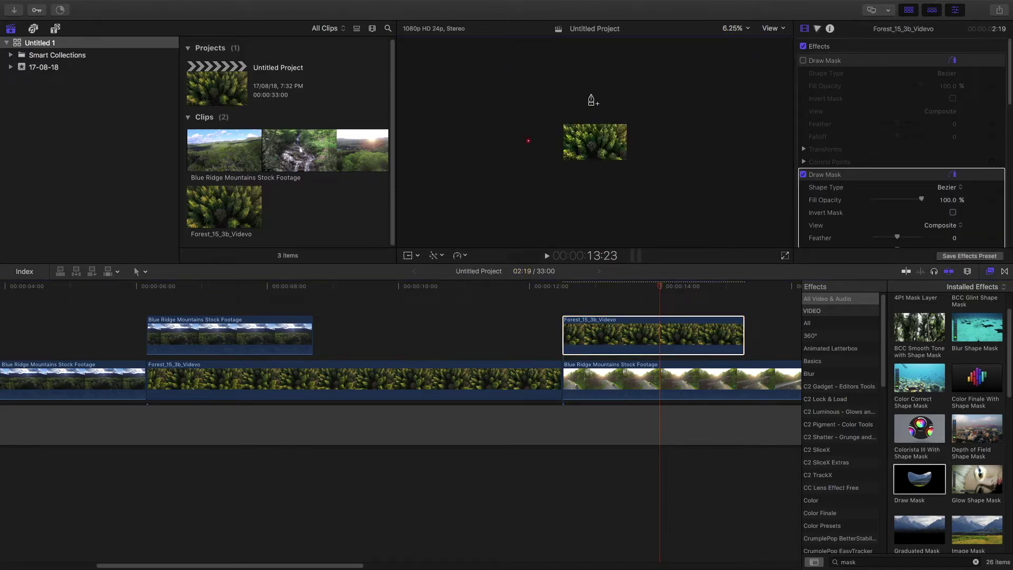
left_click(478, 75)
left_click(528, 141)
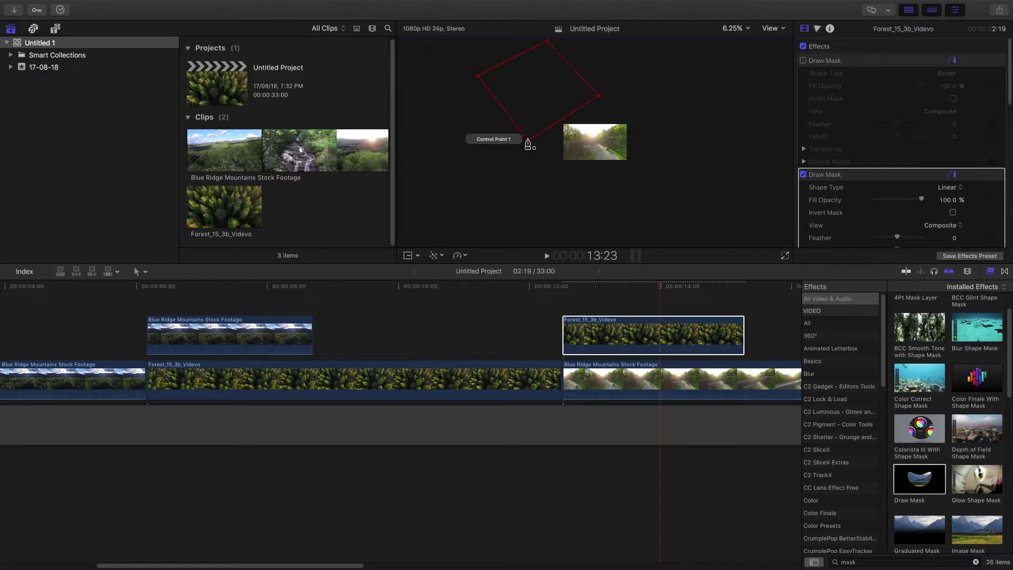
left_click_drag(528, 140, 521, 127)
left_click_drag(599, 95, 587, 87)
Step: Add keyframes for the new mask's Control Points and Position at 12:12, the start of the overlapping forest clip
left_click_drag(660, 286, 564, 285)
scroll(836, 137, "down", 5)
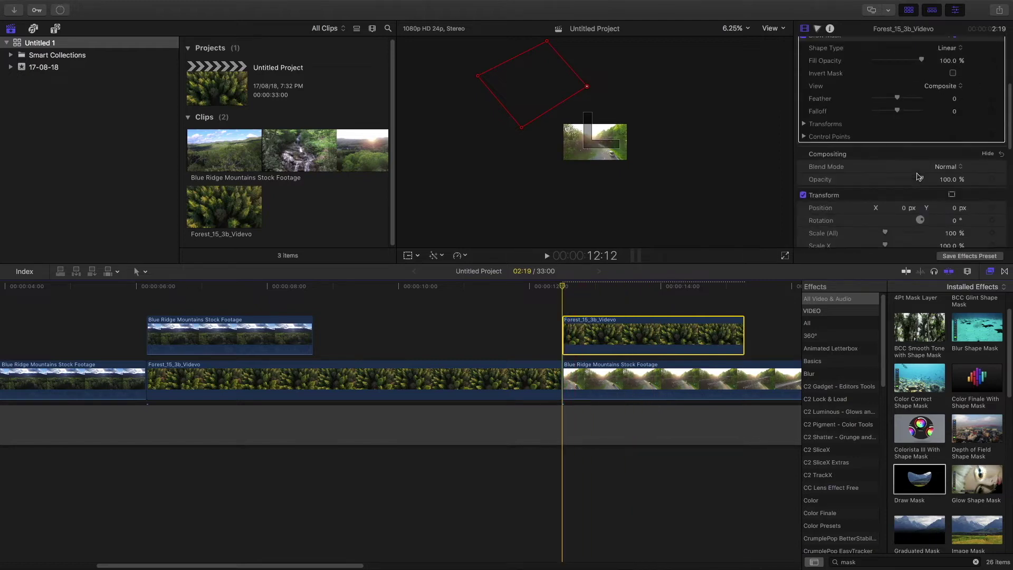
left_click(803, 122)
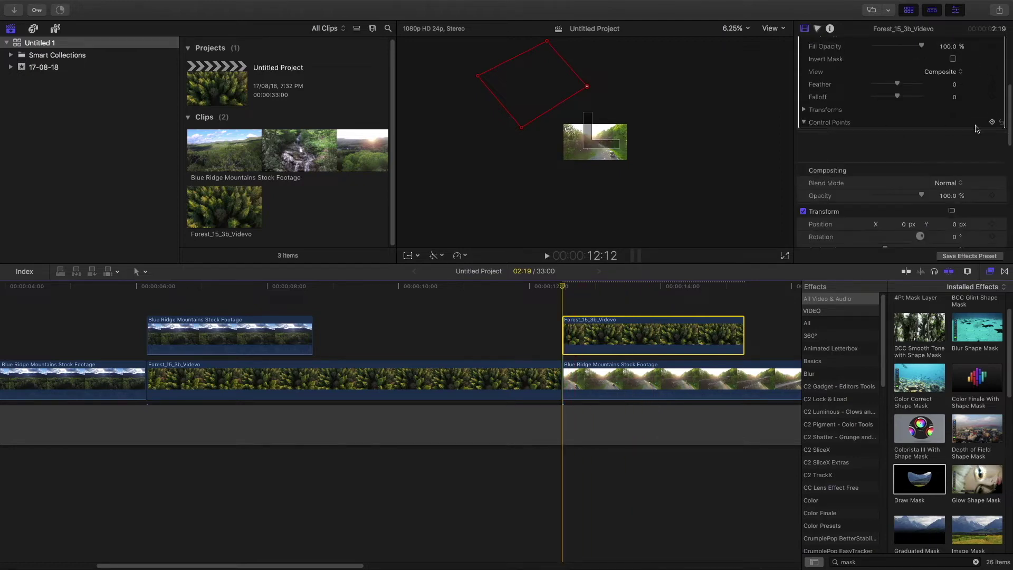
left_click(810, 114)
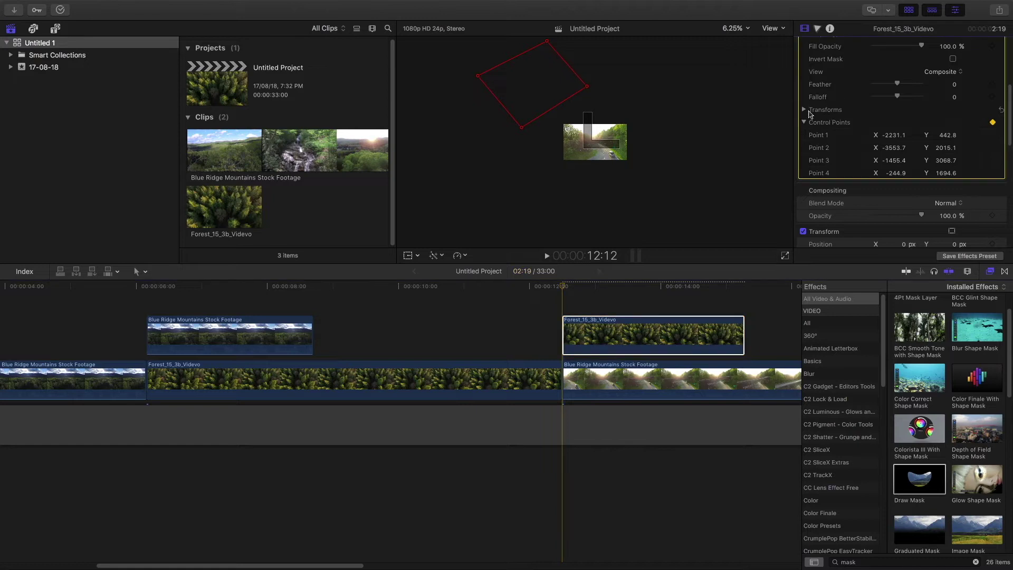
left_click(826, 110)
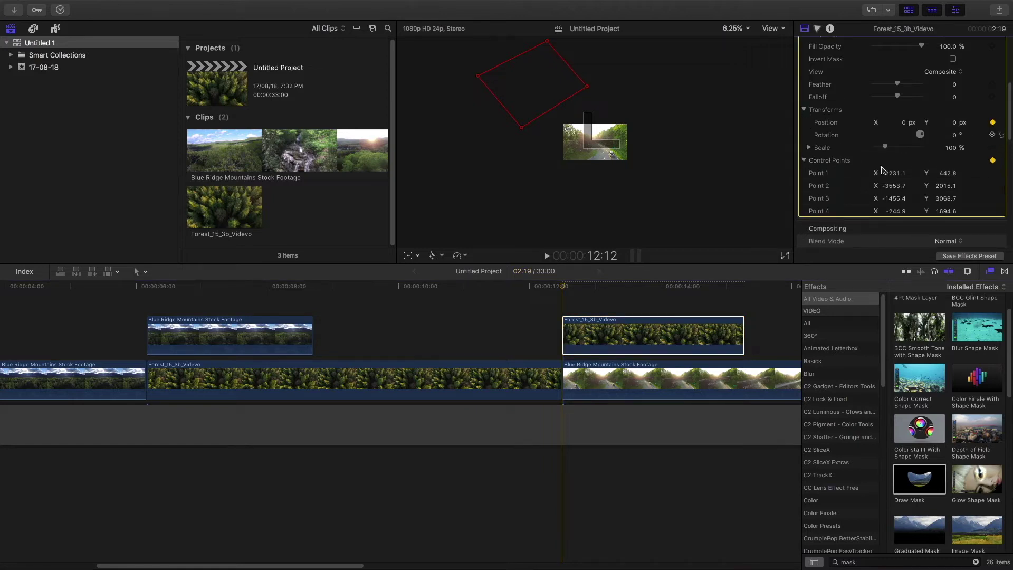
Step: At 15:03, keyframe the mask, extend Point 4 to about X 2303, Y -227 and Point 1 to about X -46, Y -1979, and invert it
left_click(737, 289)
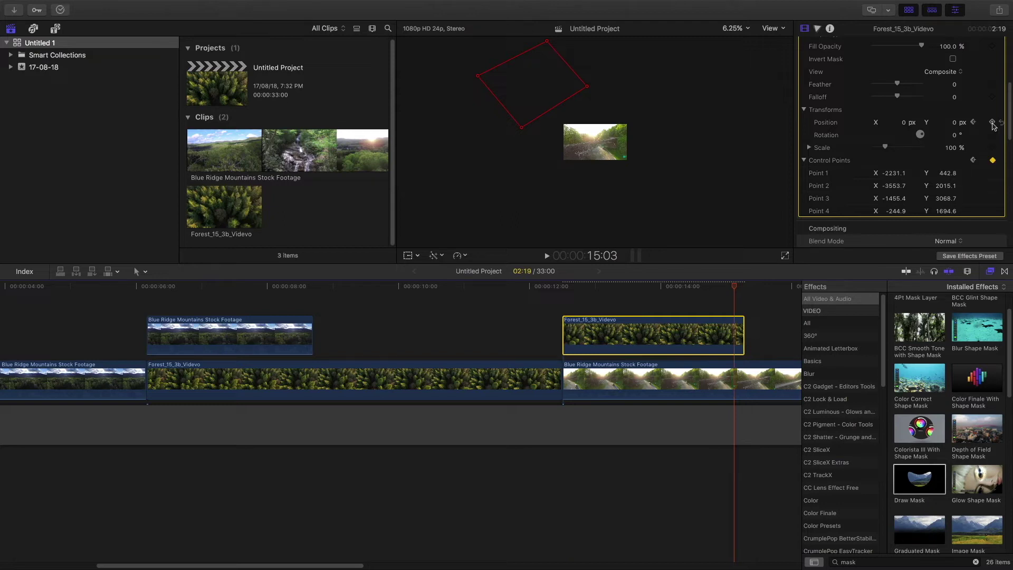
left_click_drag(592, 88, 671, 150)
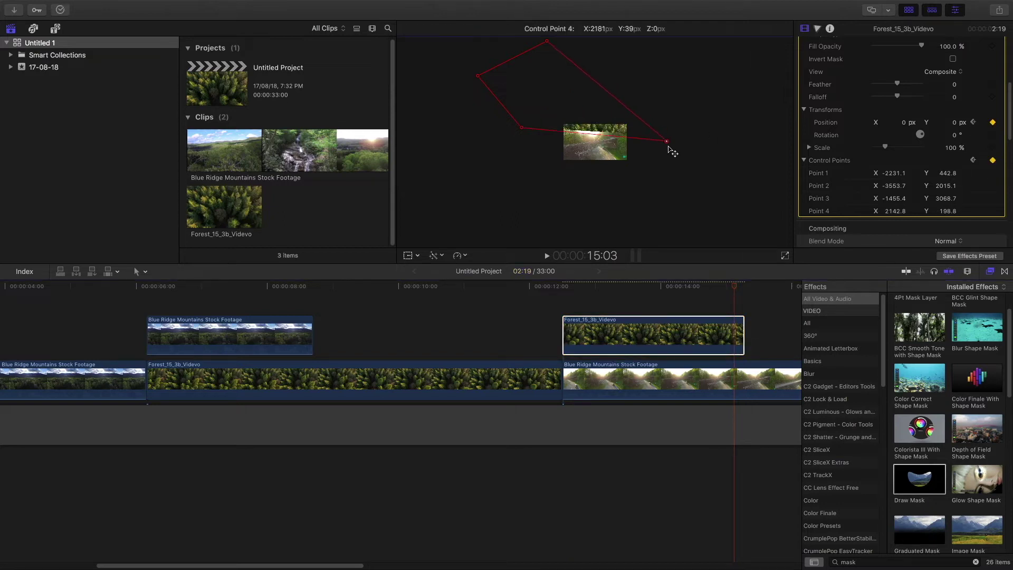
left_click_drag(522, 130, 592, 206)
left_click(953, 59)
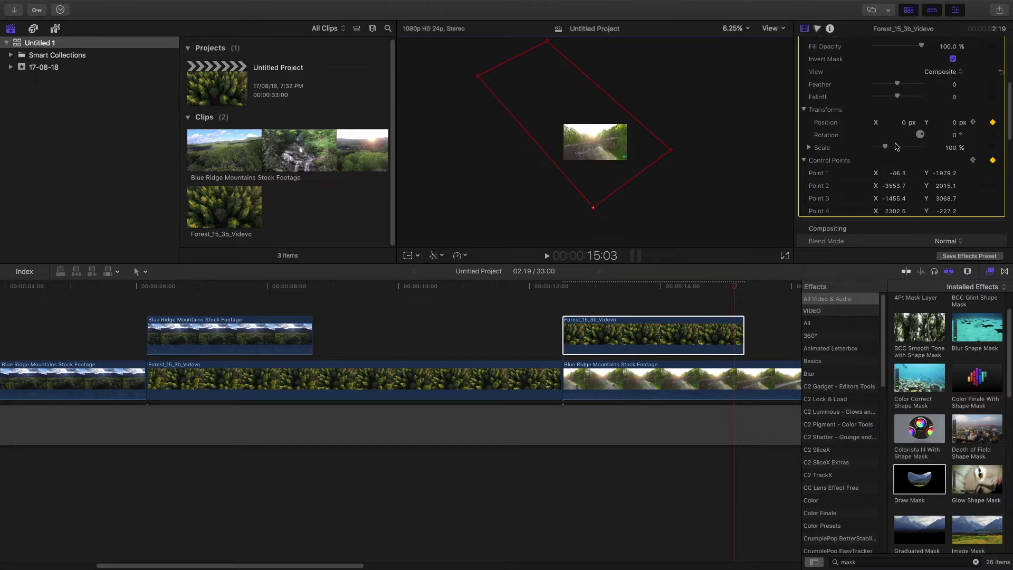
Step: Scrub through the beginning of the mask animation and return the viewer to Fit
mouse_move(571, 294)
left_mouse_down()
mouse_move(719, 298)
mouse_move(589, 294)
left_mouse_up()
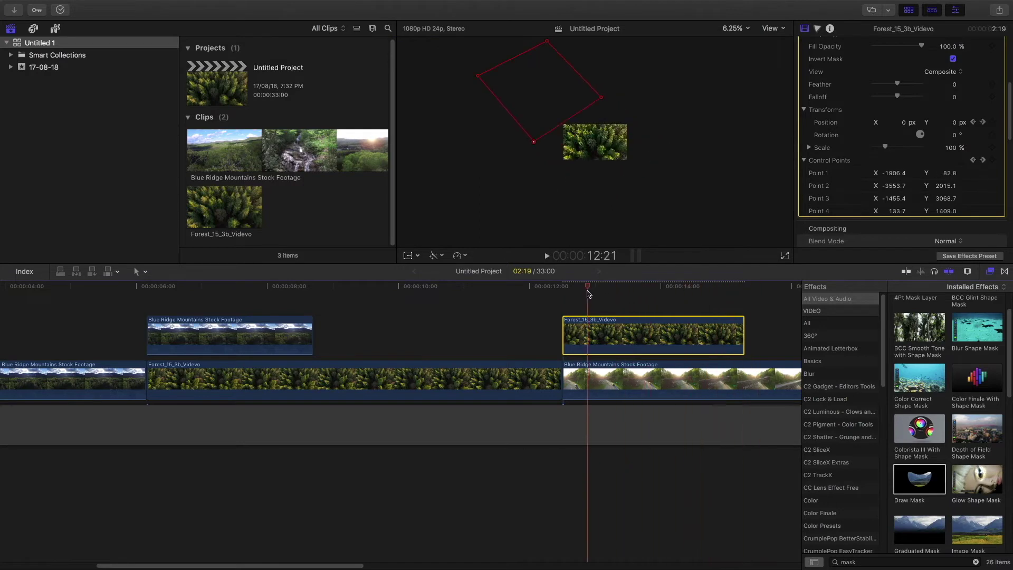
left_click(727, 33)
left_click(741, 39)
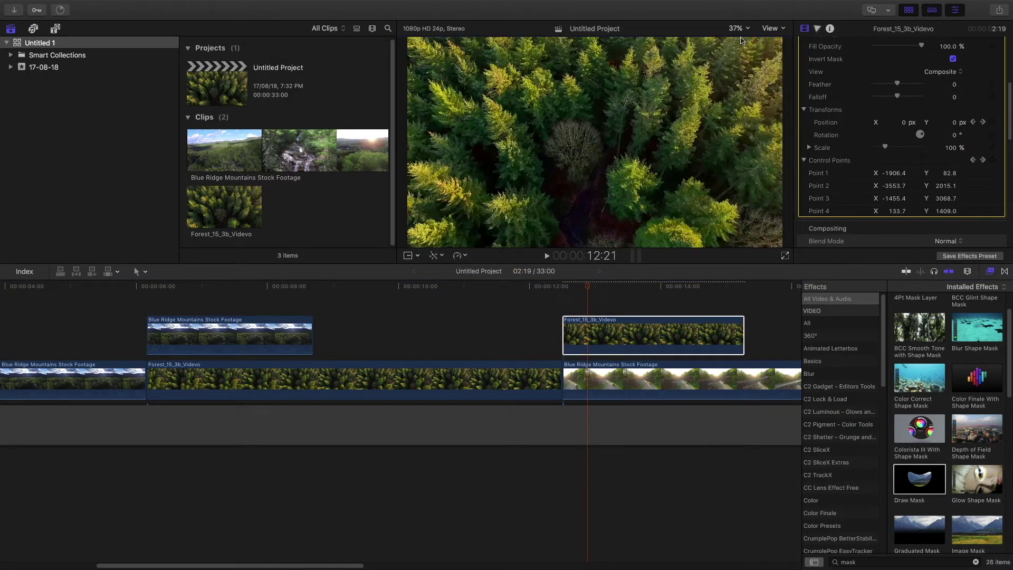
Step: Set the inverted mask's feather to 100 and play the diagonal wipe from 12:12
left_click_drag(590, 286, 562, 289)
scroll(912, 68, "up", 3)
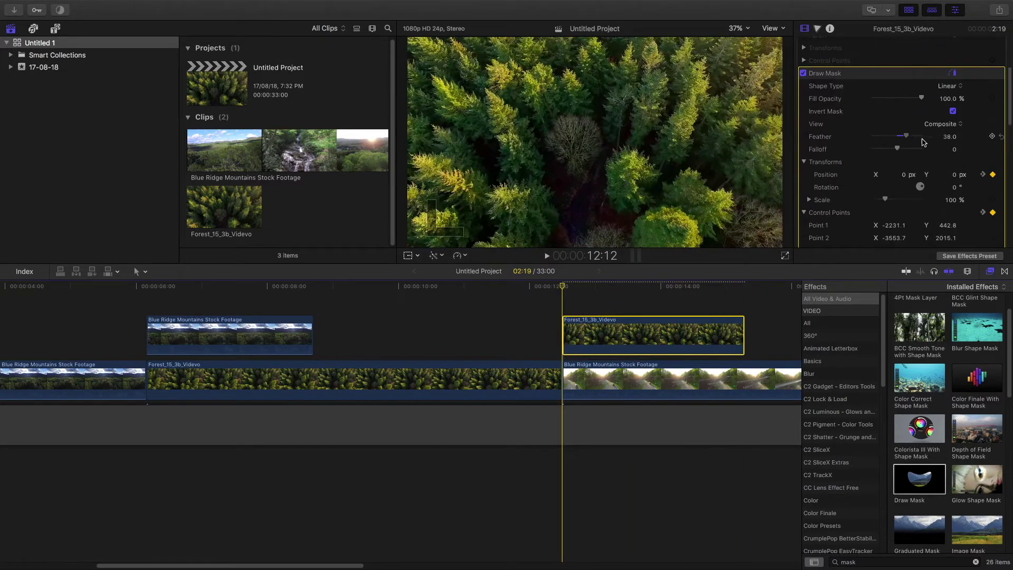
key("space")
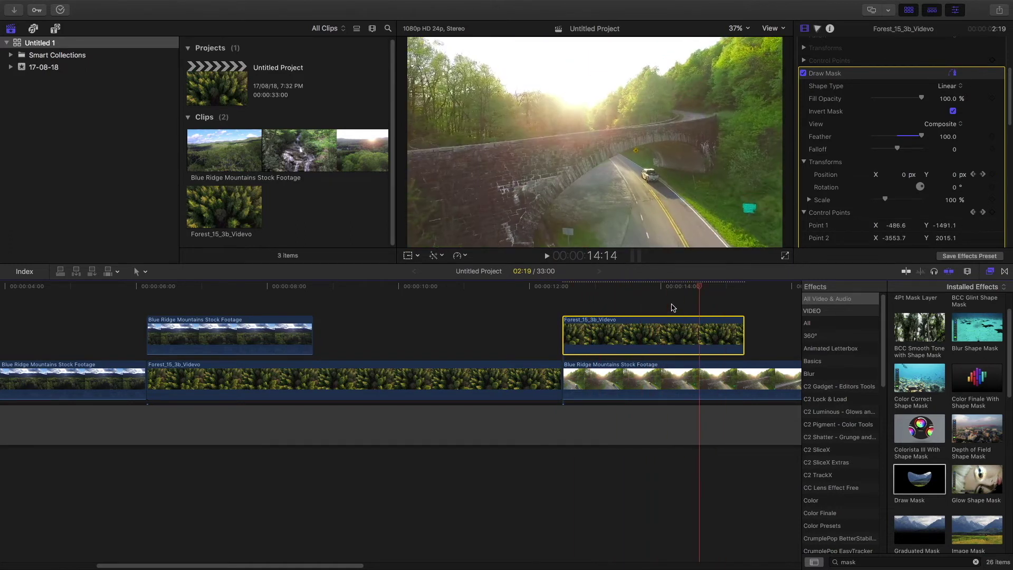
key("space")
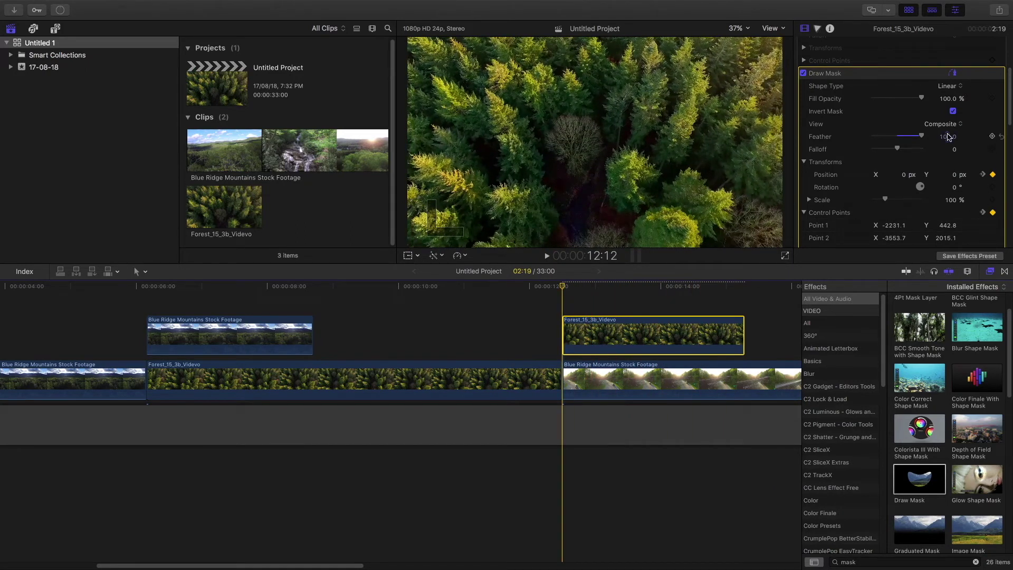
Step: Set the mask's feather to 2000 and play back the diagonal wipe from 12:12
left_click(949, 137)
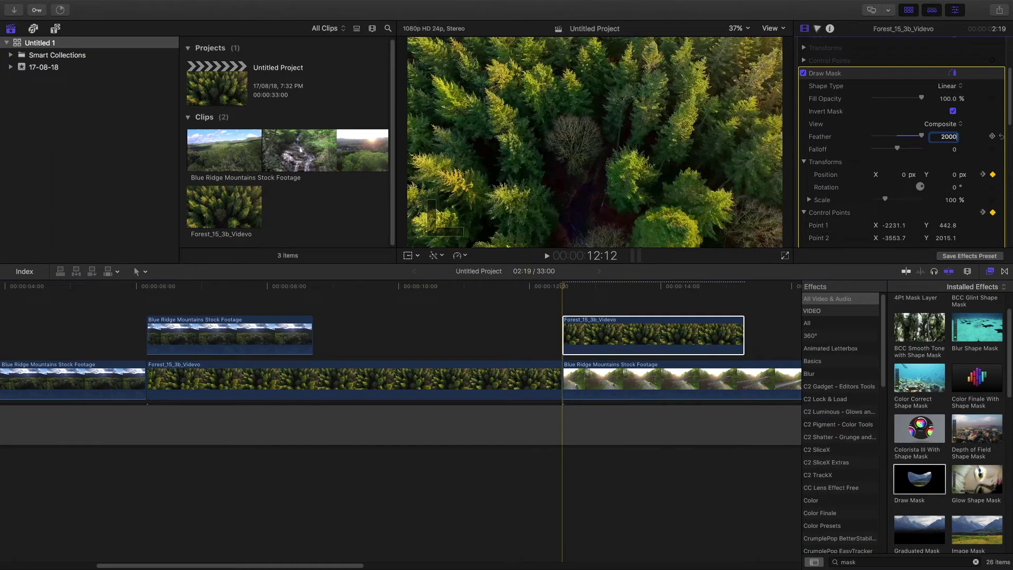
type("2000")
key("Return")
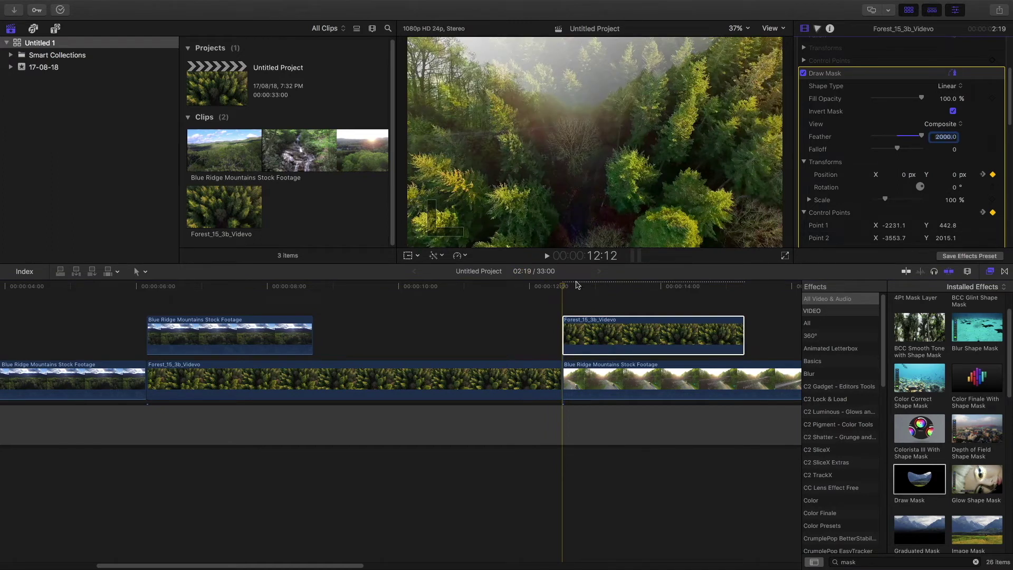
key("space")
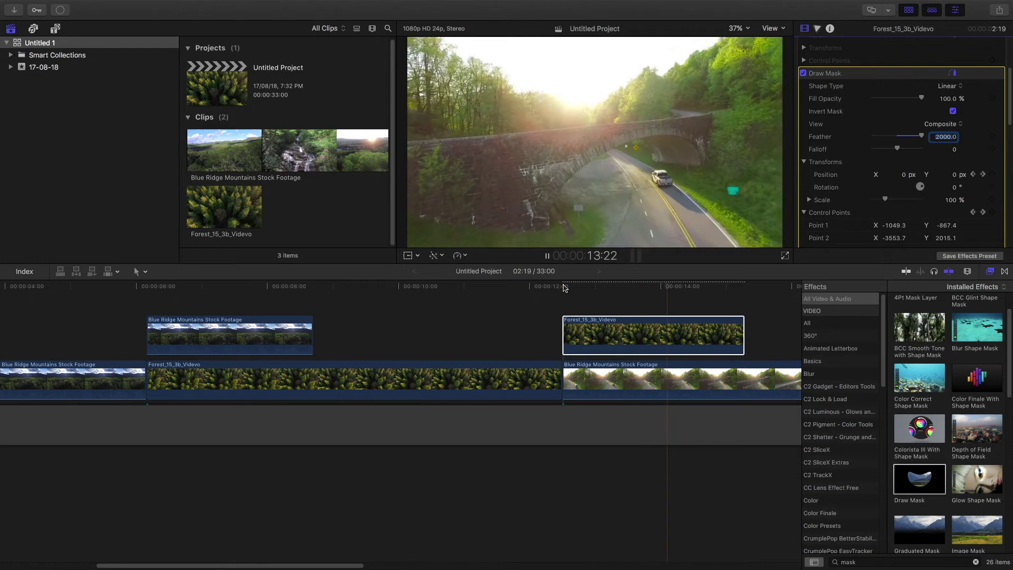
Step: At the 12:12 keyframe, pull Points 4 and 1 farther up-left, with Point 1 at about X -3032, Y 1383, and return the viewer to Fit
left_click(739, 28)
left_click(745, 52)
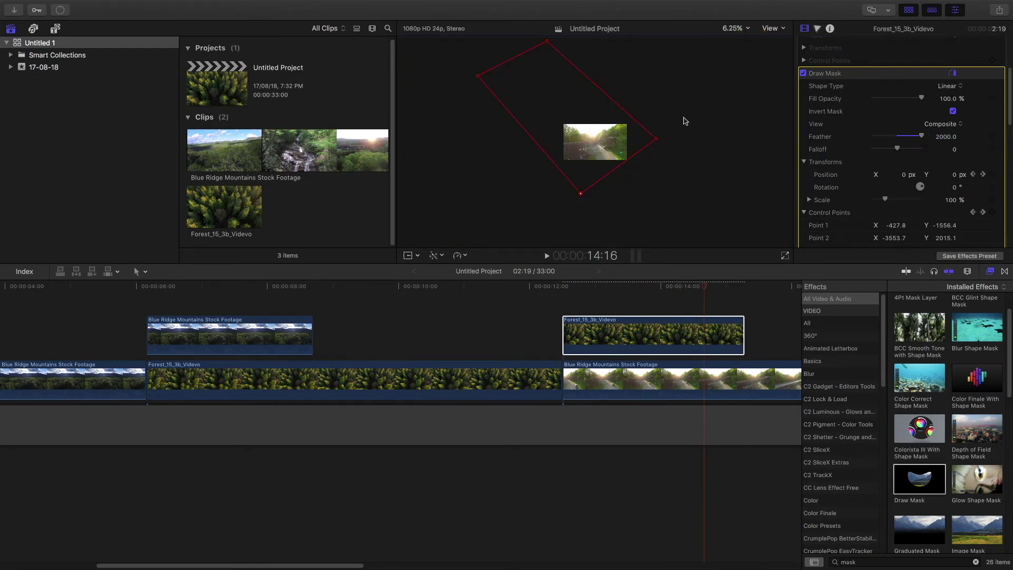
left_click(563, 286)
left_click_drag(590, 90, 566, 66)
mouse_move(520, 129)
left_mouse_down()
mouse_move(494, 87)
mouse_move(500, 101)
left_mouse_up()
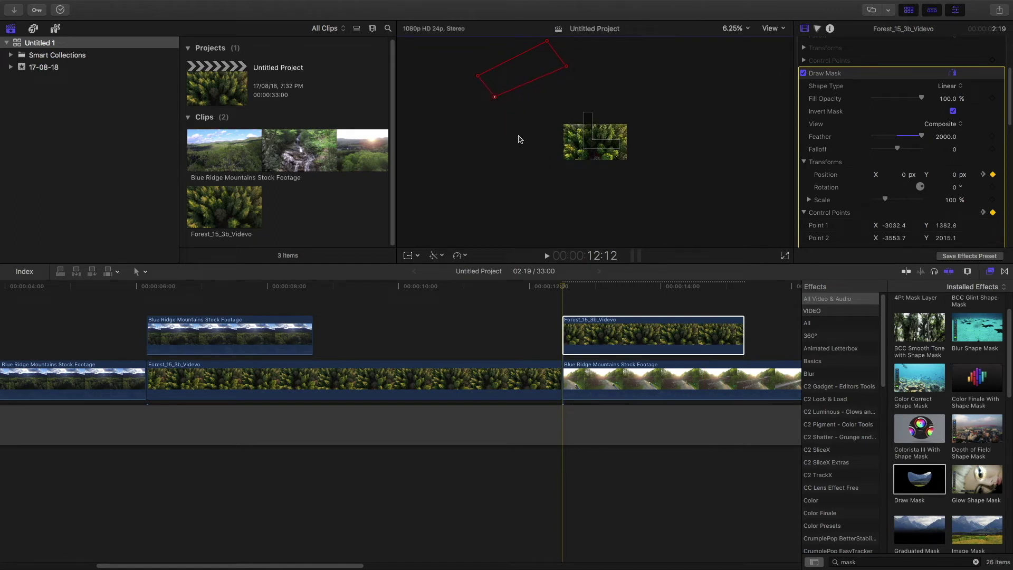
mouse_move(561, 284)
left_mouse_down()
mouse_move(735, 296)
mouse_move(545, 281)
mouse_move(561, 282)
left_mouse_up()
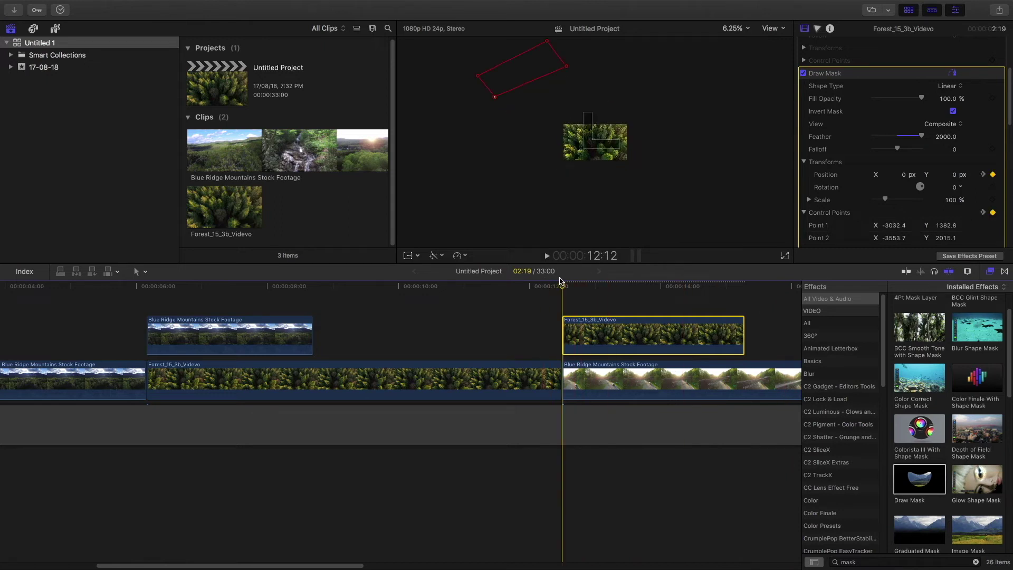
left_click(739, 31)
left_click(743, 45)
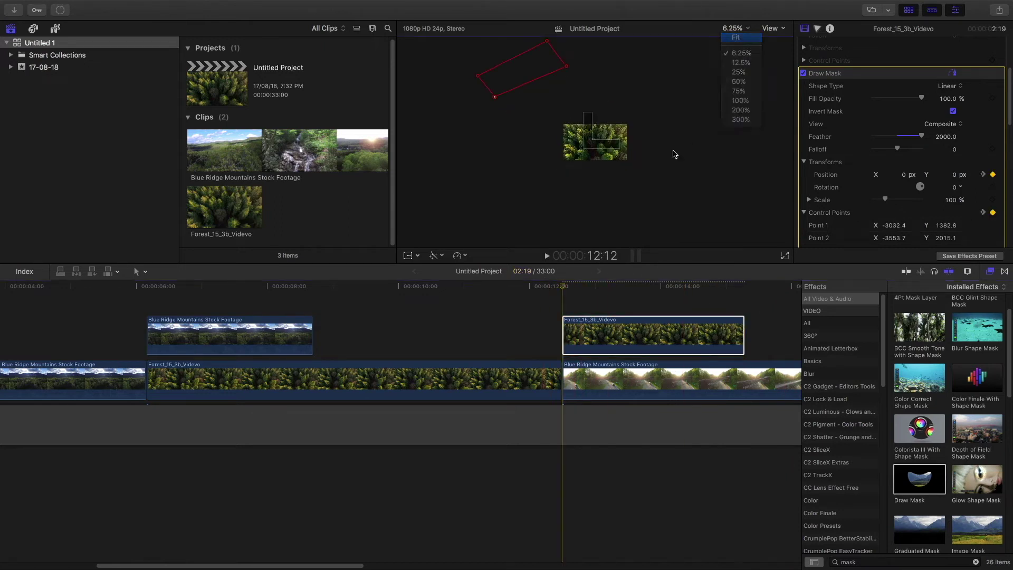
Step: Play back the feathered diagonal wipe from 12:12
key("space")
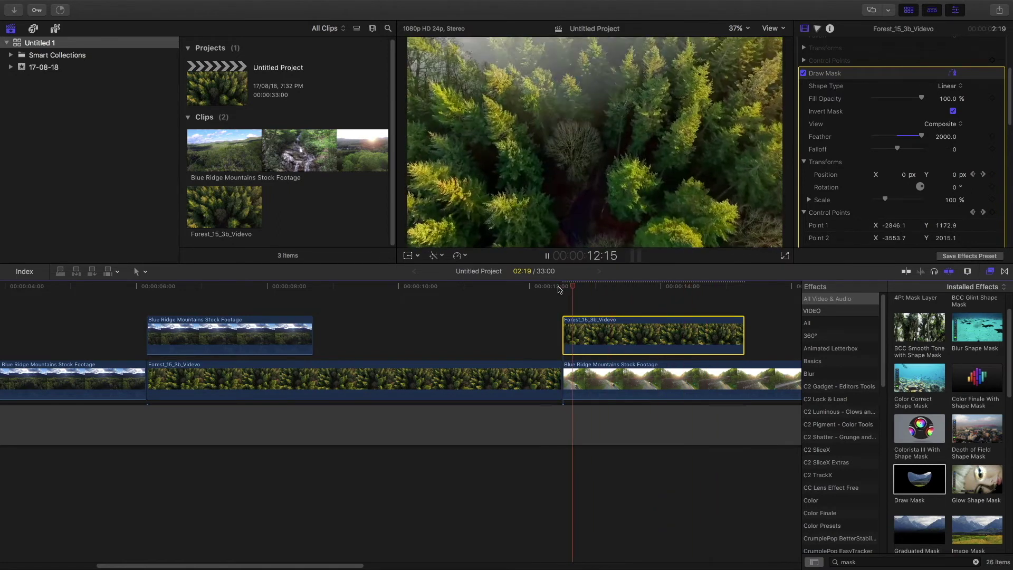
key("space")
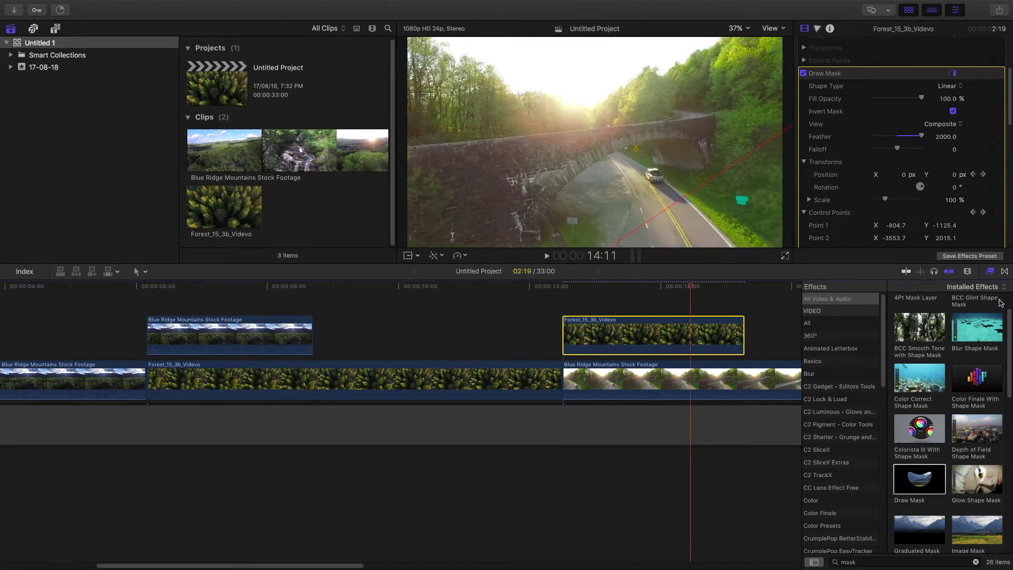
Step: Move the last mountain clip earlier to start near 18:00 under the bridge road clip, and trim the gap to its end at 25:10
left_click(991, 271)
scroll(834, 308, "right", 5)
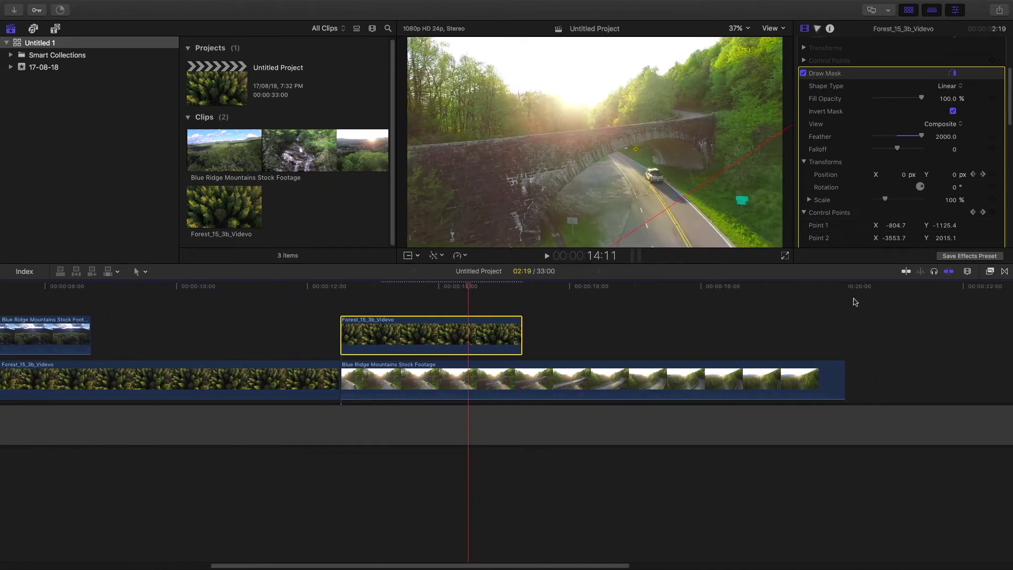
scroll(834, 308, "right", 2)
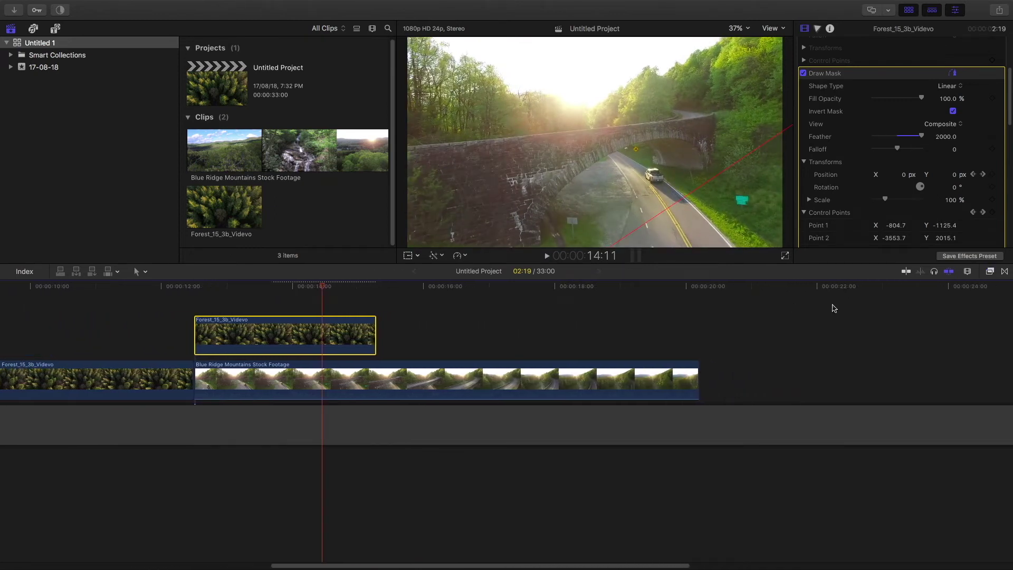
key("shift+z")
left_click_drag(760, 381, 593, 376)
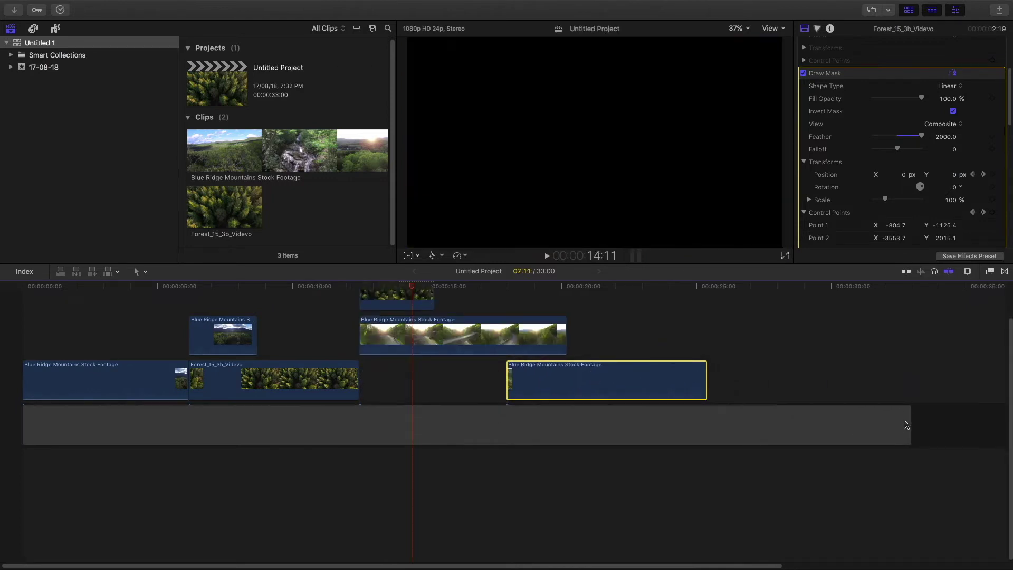
left_click_drag(898, 402, 706, 412)
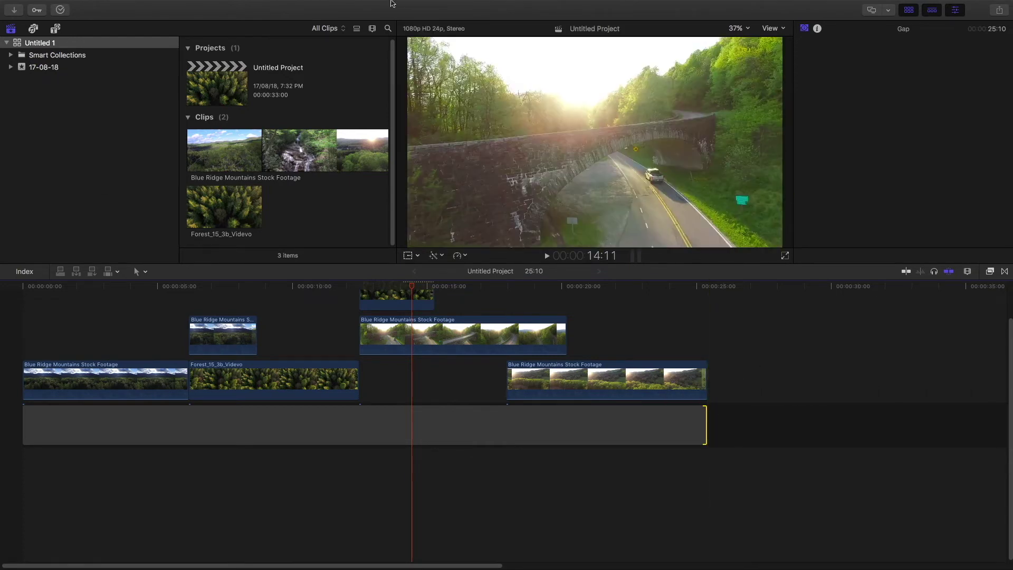
Step: Split the upper bridge road clip where the last mountain clip begins and place the playhead at 18:00
key("super+equal")
key("super+equal")
key("super+equal")
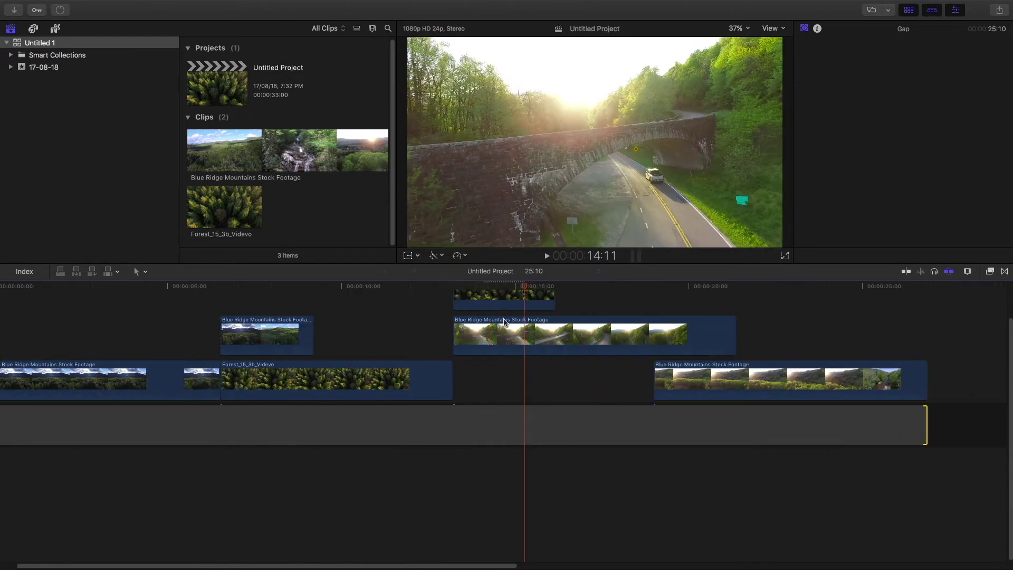
scroll(504, 322, "right", 10)
scroll(504, 323, "right", 4)
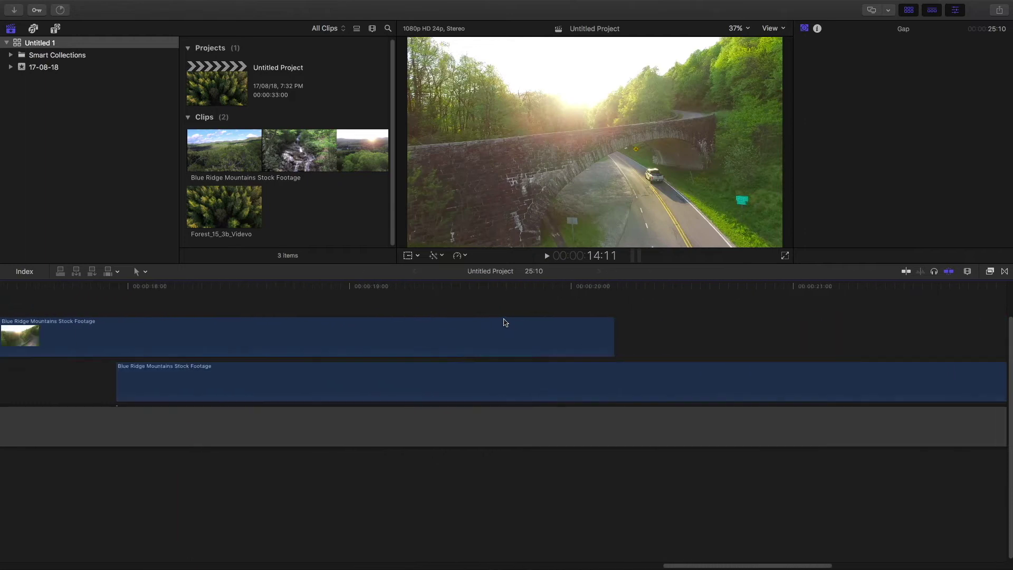
key("super+minus")
scroll(504, 323, "left", 6)
key("b")
left_click(297, 338)
key("a")
left_click(302, 306)
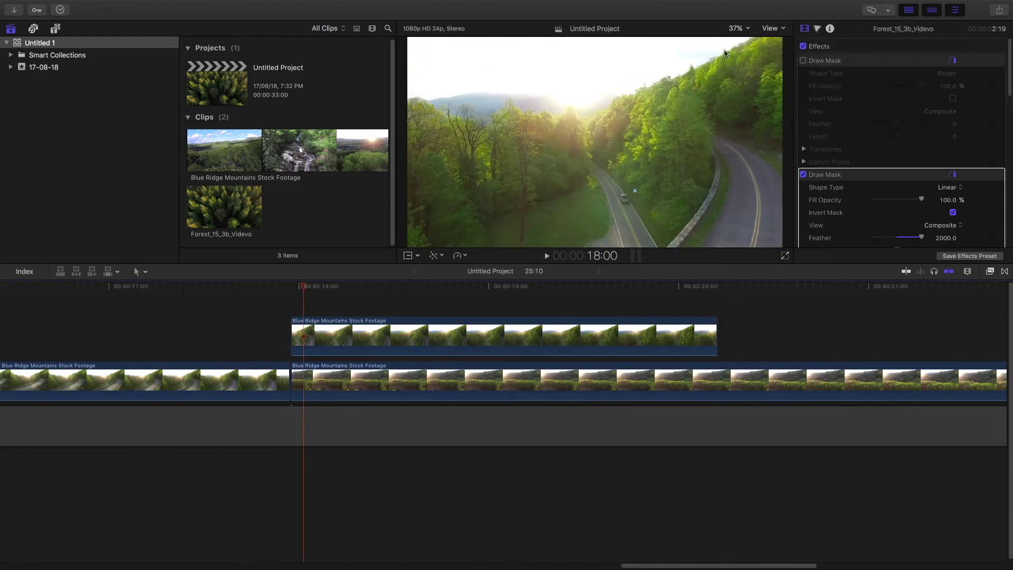
Step: Apply the Draw Mask effect to the upper road segment overlapping the last mountain clip
left_click(739, 28)
left_click(739, 65)
key("super+minus")
key("super+5")
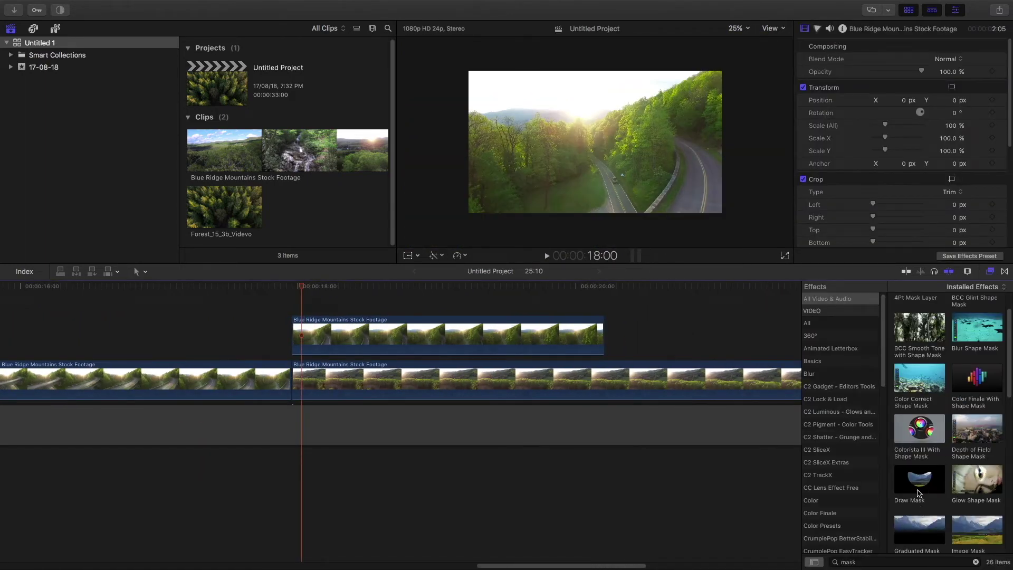
left_click_drag(917, 493, 466, 338)
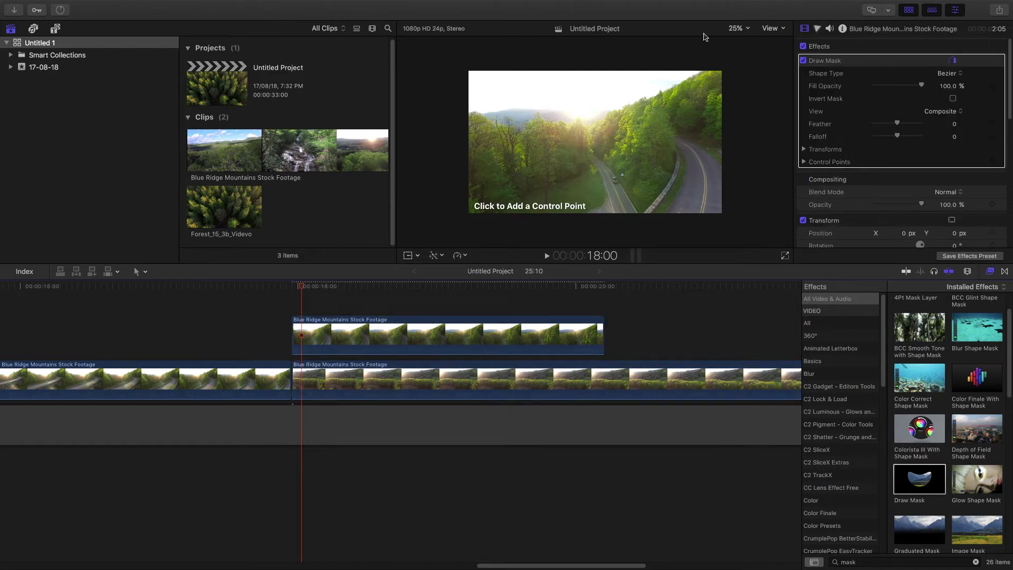
Step: Draw a closed four-point mask outside the frame, beyond its upper-left corner, with the viewer at 12.5%
left_click(739, 28)
left_click(737, 62)
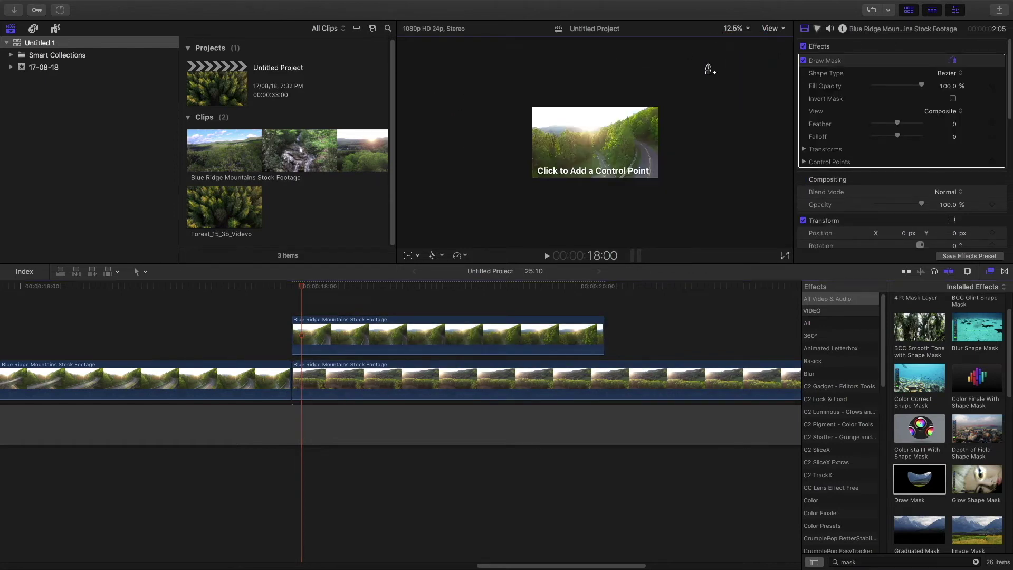
left_click(480, 134)
left_click(578, 71)
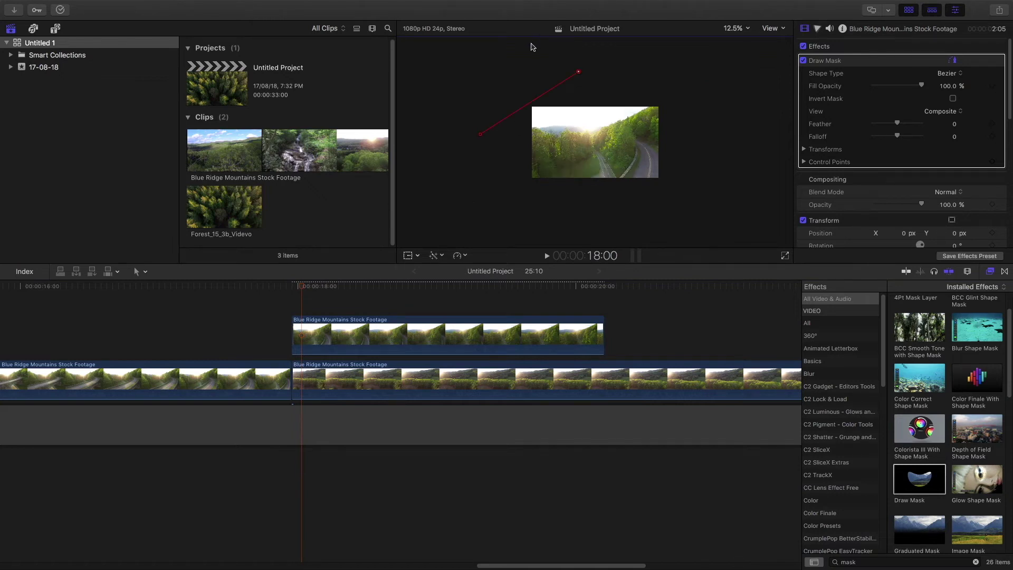
left_click(436, 68)
left_click(480, 134)
Step: Invert the mask with Linear shape type, and add Position and Control Points keyframes at 18:00
left_click(953, 99)
left_click(804, 150)
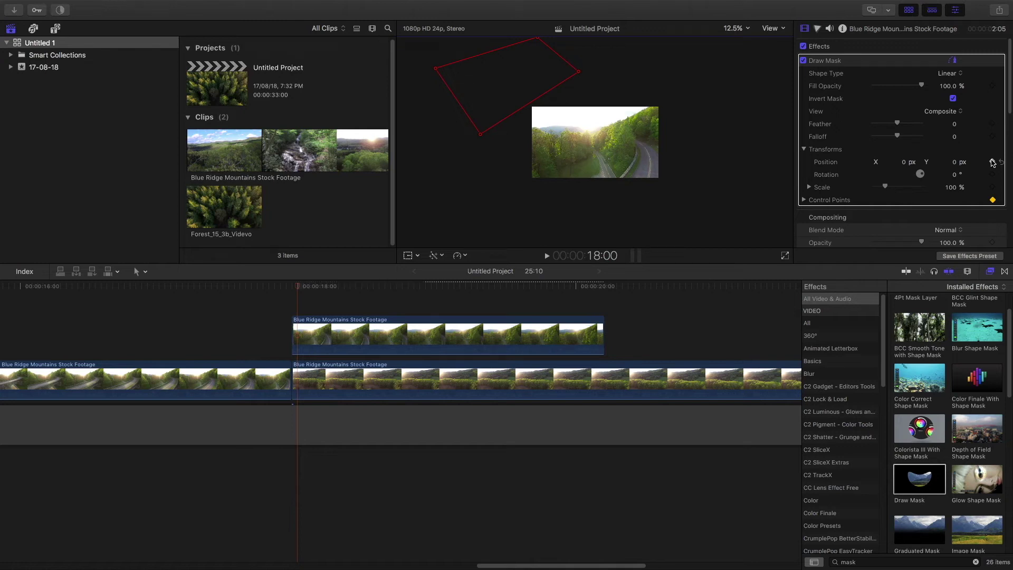
Step: From 18:02 to 18:09, keyframe Point 4 down-right past the frame's right edge and Point 3 farther right above the frame
left_click_drag(580, 72, 603, 80)
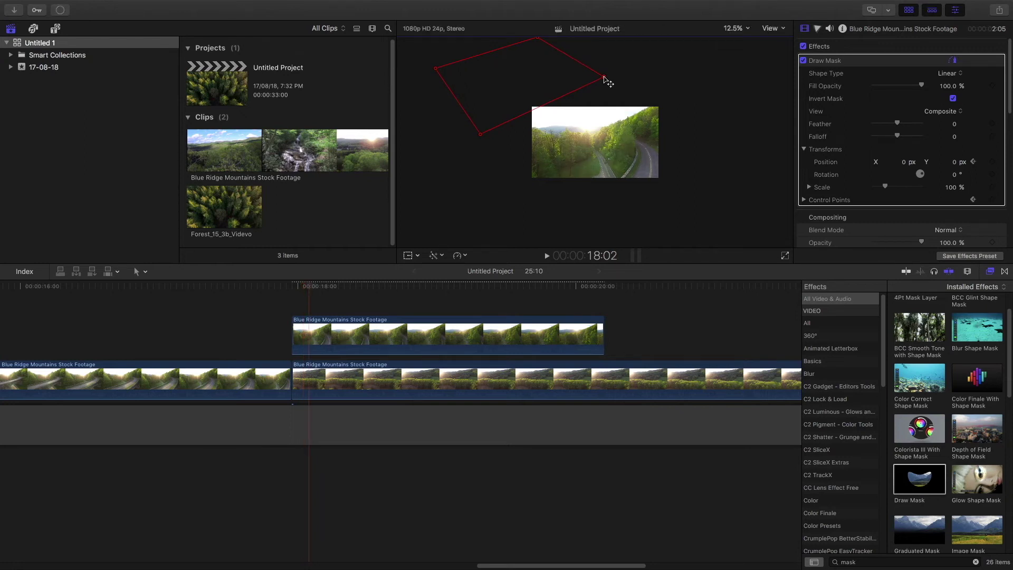
left_click_drag(605, 78, 696, 127)
key("Right")
key("Right")
key("Right")
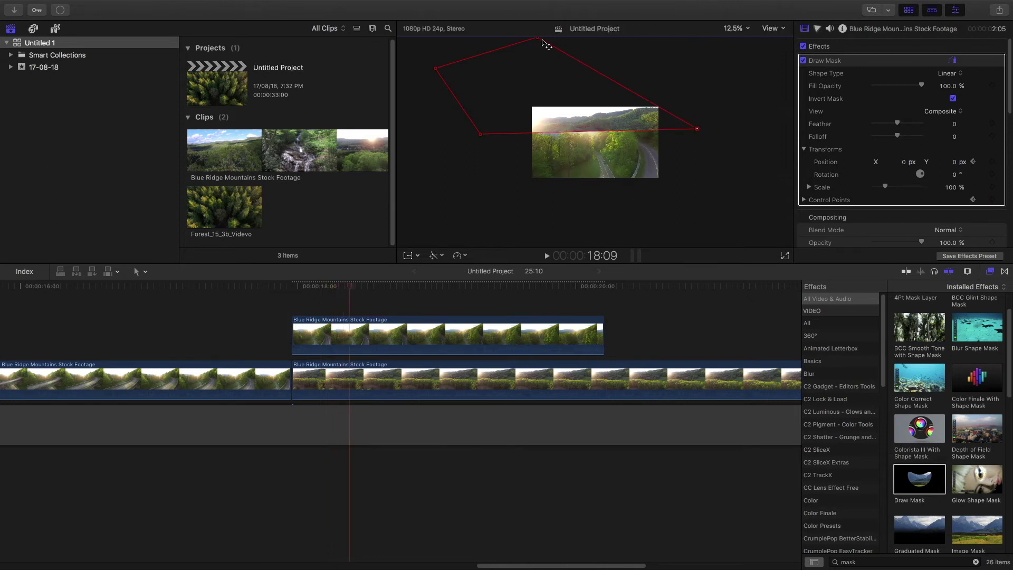
left_click_drag(538, 39, 625, 30)
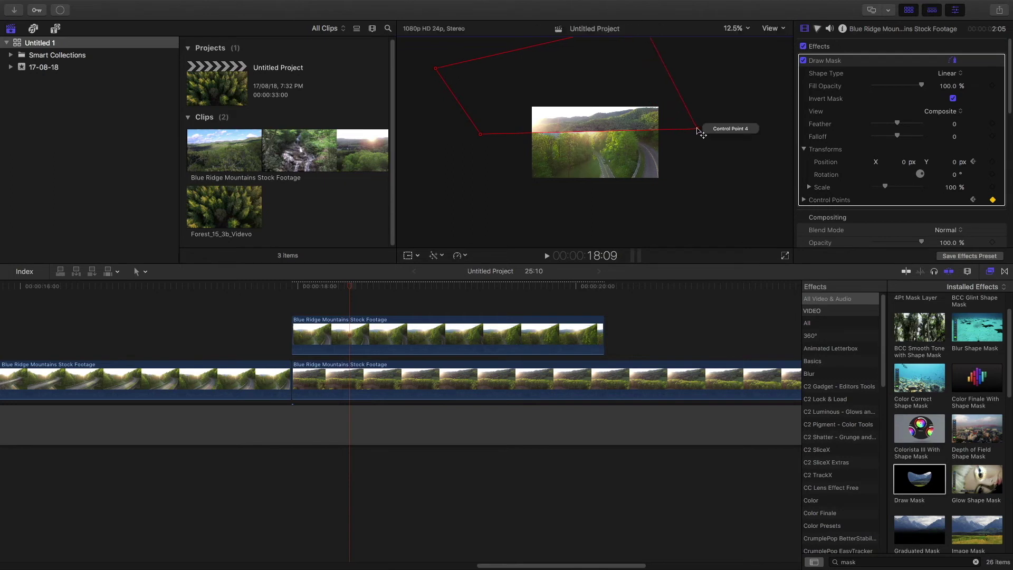
Step: From 18:10 to 19:18, swing Point 4 downward in keyframed stages until it sits below the frame
key("Right")
left_click(697, 128)
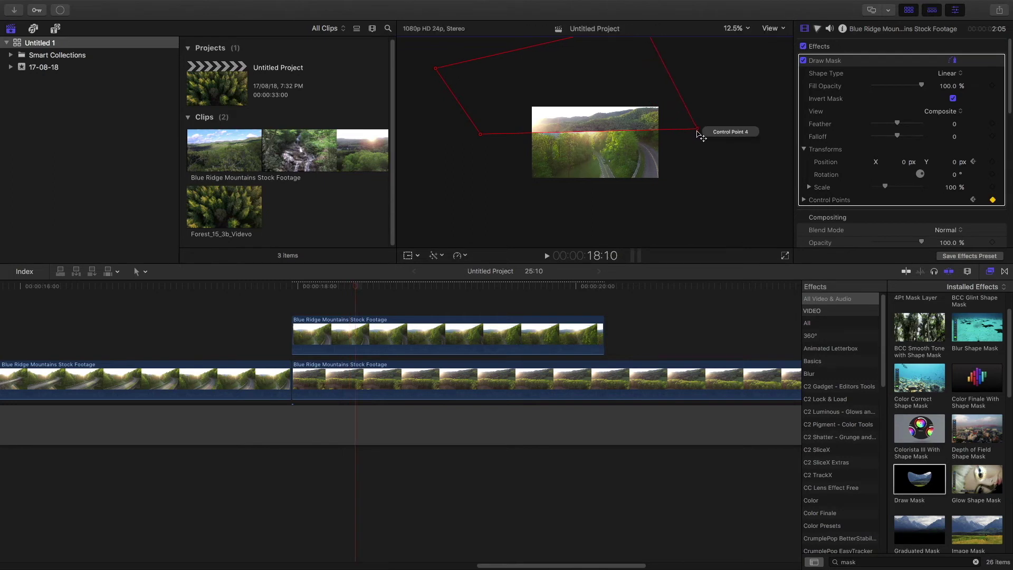
left_click_drag(697, 129, 696, 161)
key("Right")
key("Right")
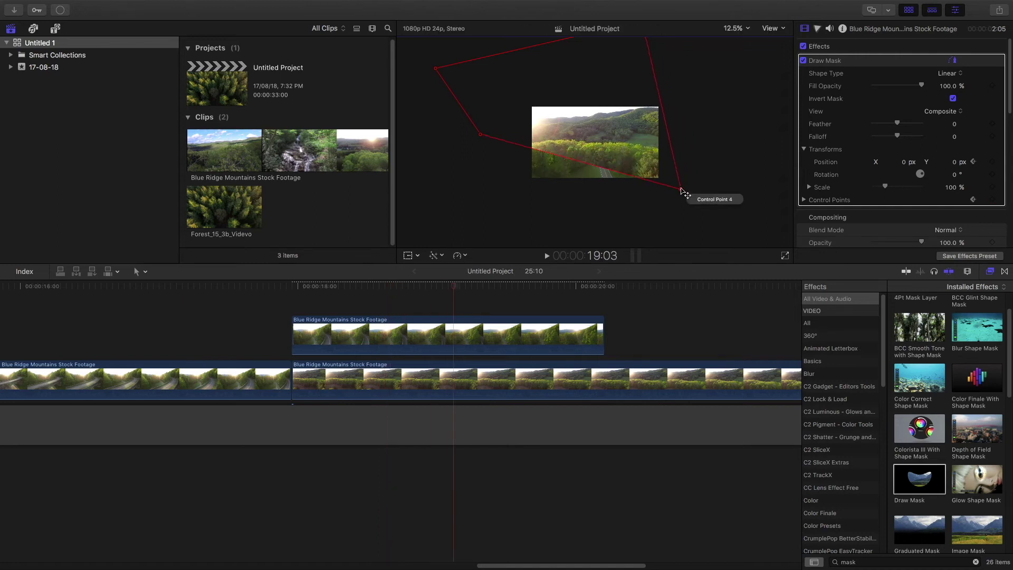
left_click_drag(612, 188, 610, 190)
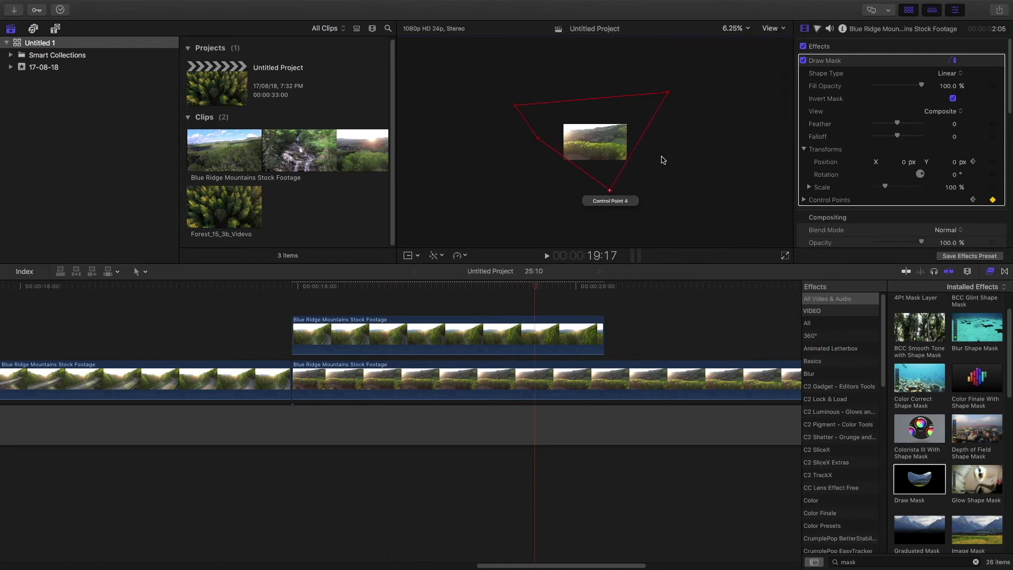
key("Right")
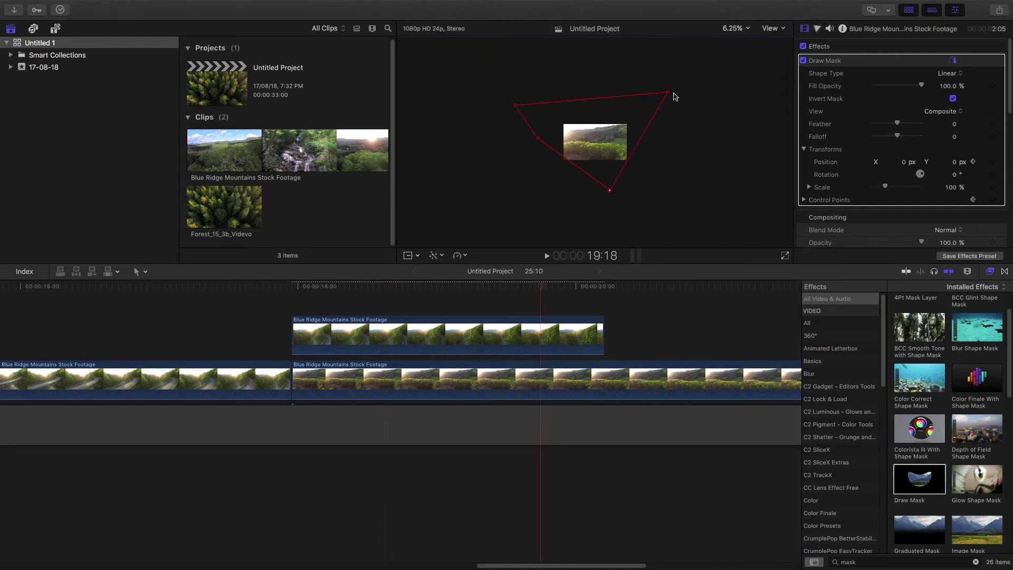
Step: From 19:18 to 19:21, shift Point 4 farther down-left and Point 3 to X 3573, Y 1521 so the mask encloses the frame
left_click_drag(673, 94, 680, 104)
key("Right")
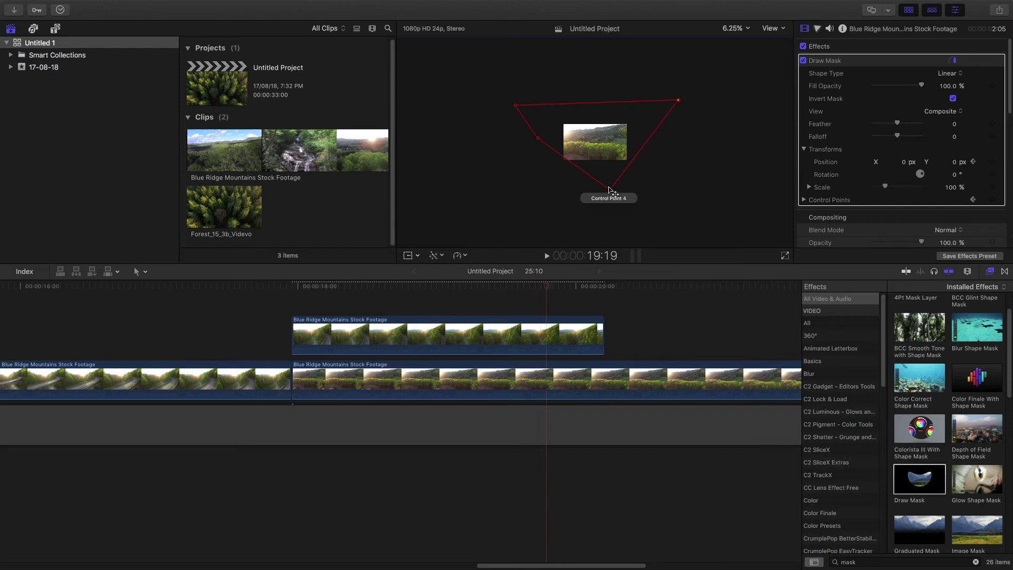
left_click_drag(609, 190, 595, 199)
key("Right")
key("Right")
left_click_drag(679, 100, 684, 106)
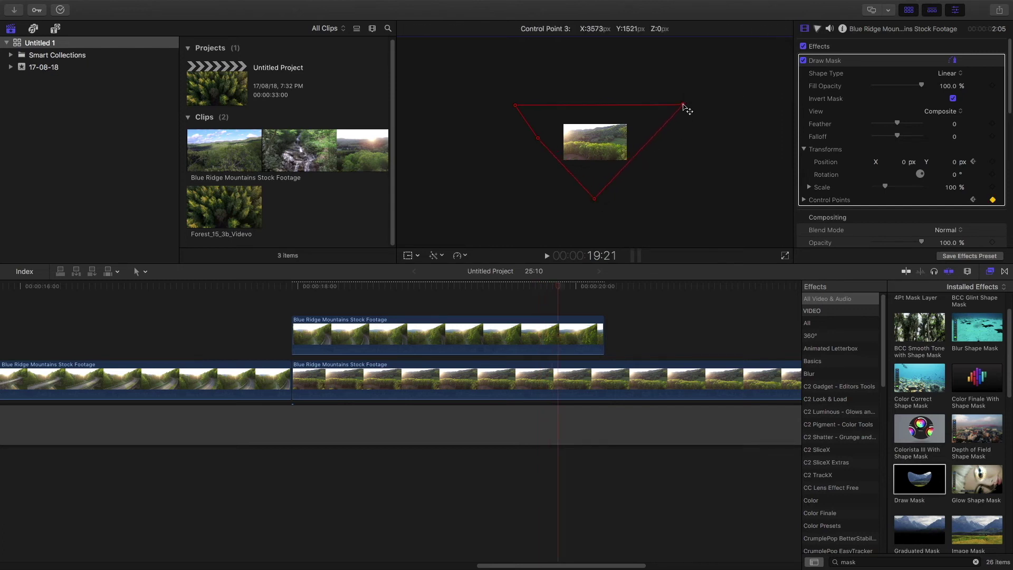
key("Right")
Step: Check the background rendering progress and play back the new wipe from 17:23
key("Up")
left_click(61, 10)
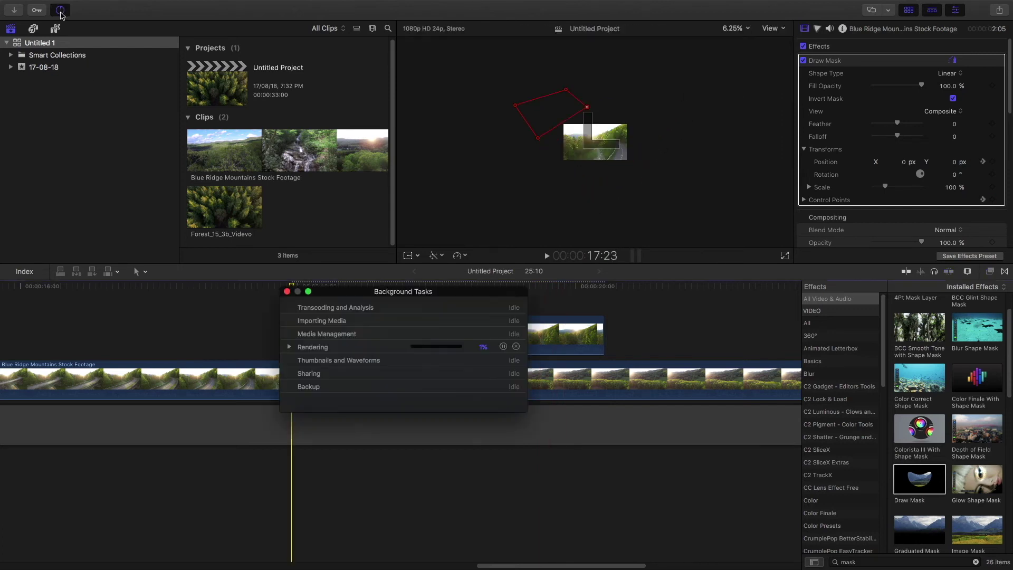
left_click(287, 292)
key("space")
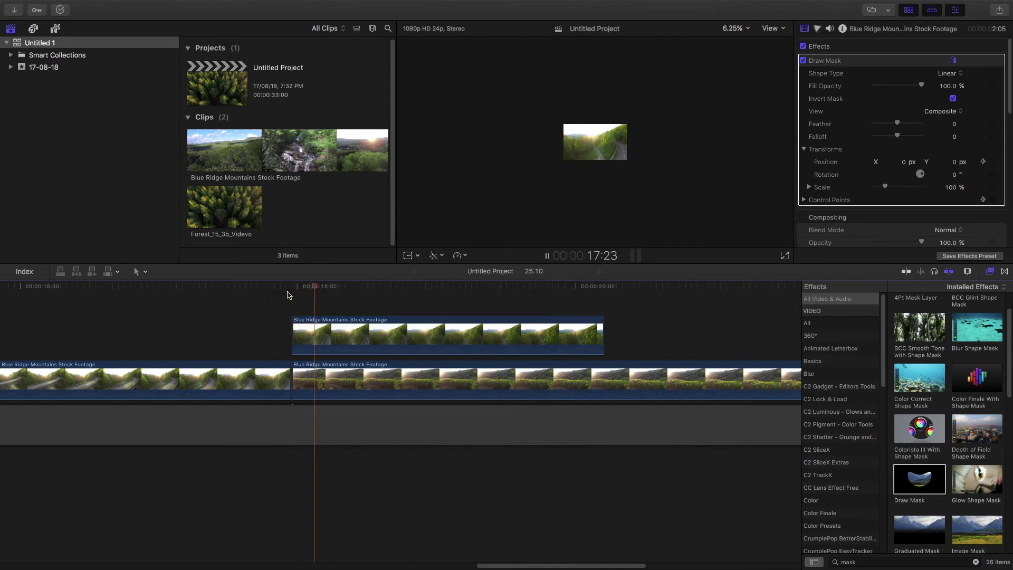
key("space")
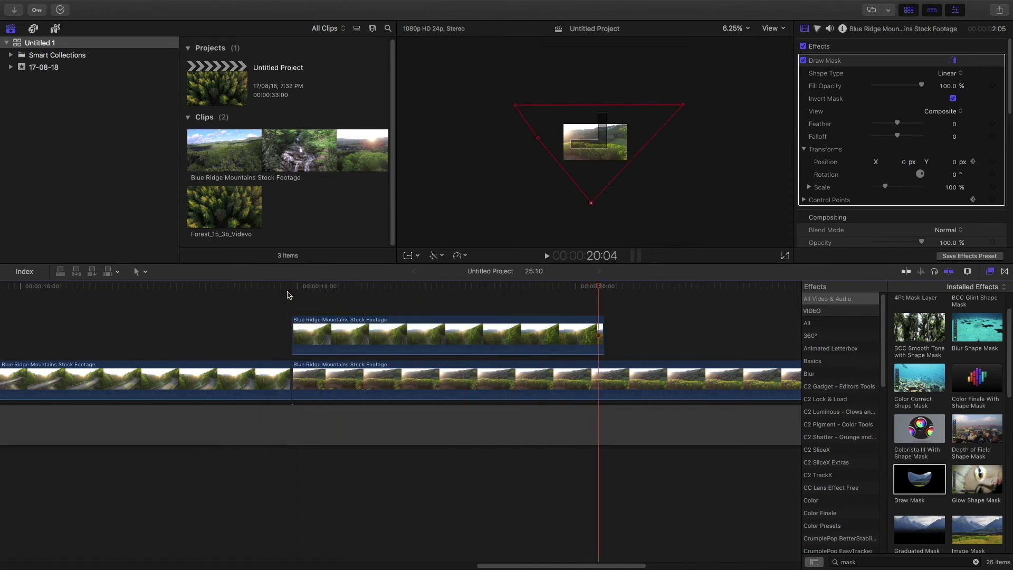
Step: At 17:23, move the whole mask to position X -1023.2, Y 956.4 px, set its feather to 100, and play the wipe
left_click(299, 289)
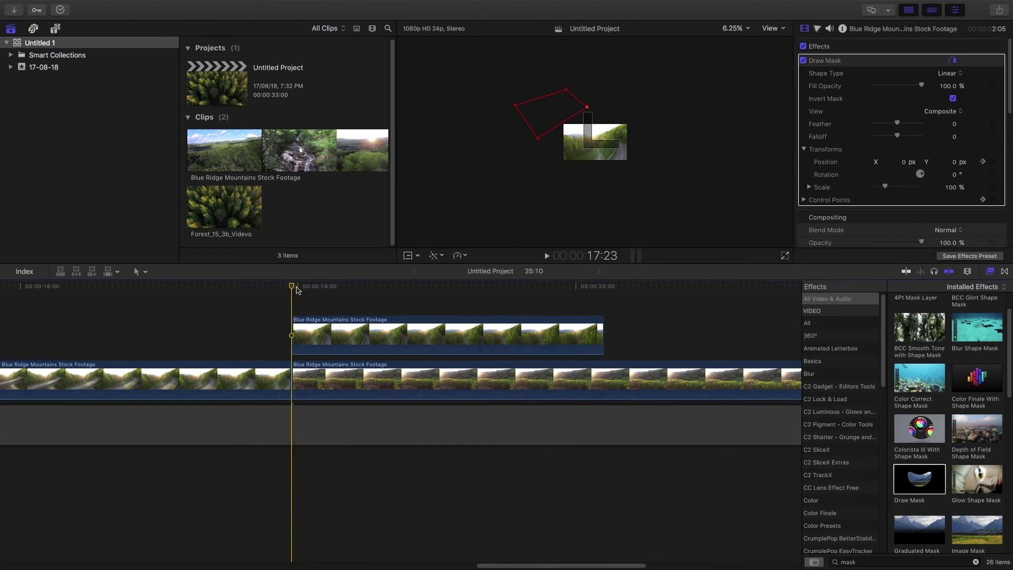
left_click(548, 106)
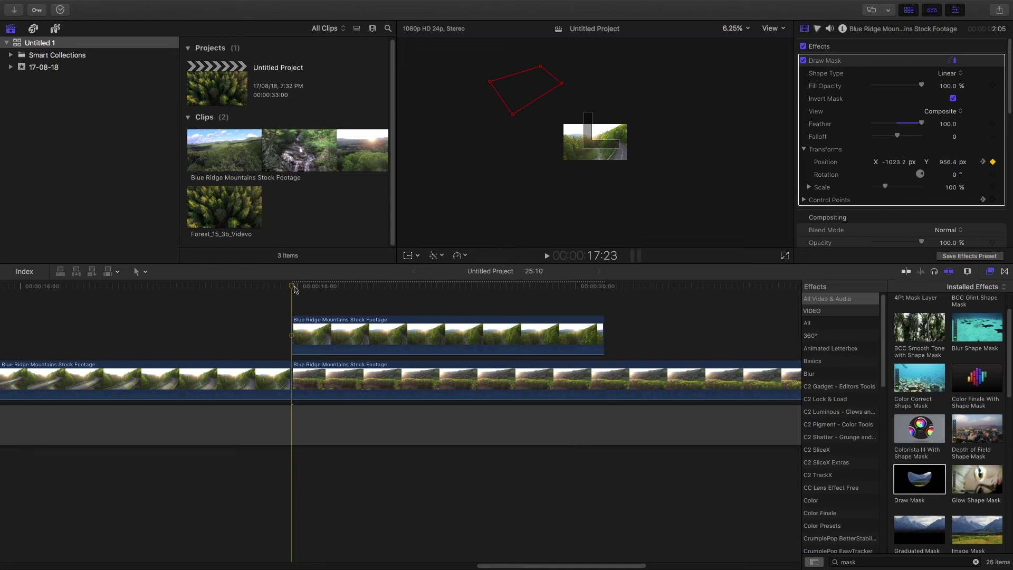
key("space")
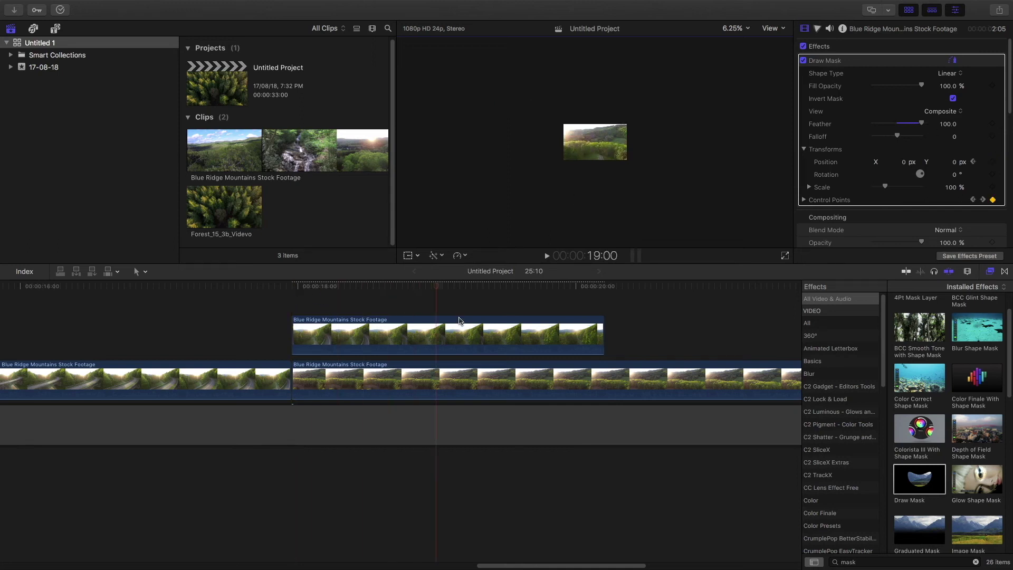
Step: Set the feather of the overlapping road clip's mask to 2000 and play back the wipe from 17:18
left_click(487, 335)
left_click(944, 125)
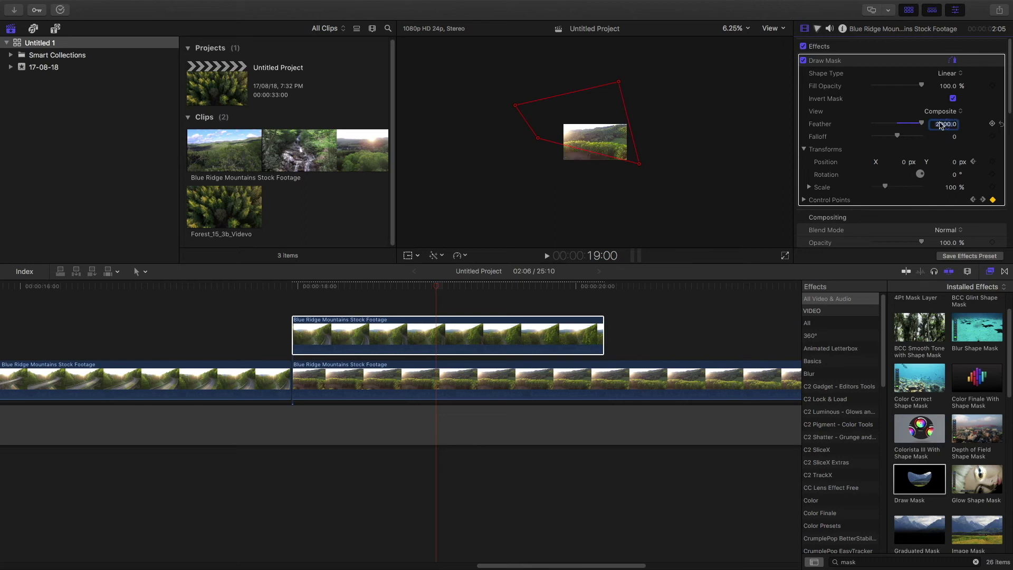
left_click(267, 289)
key("space")
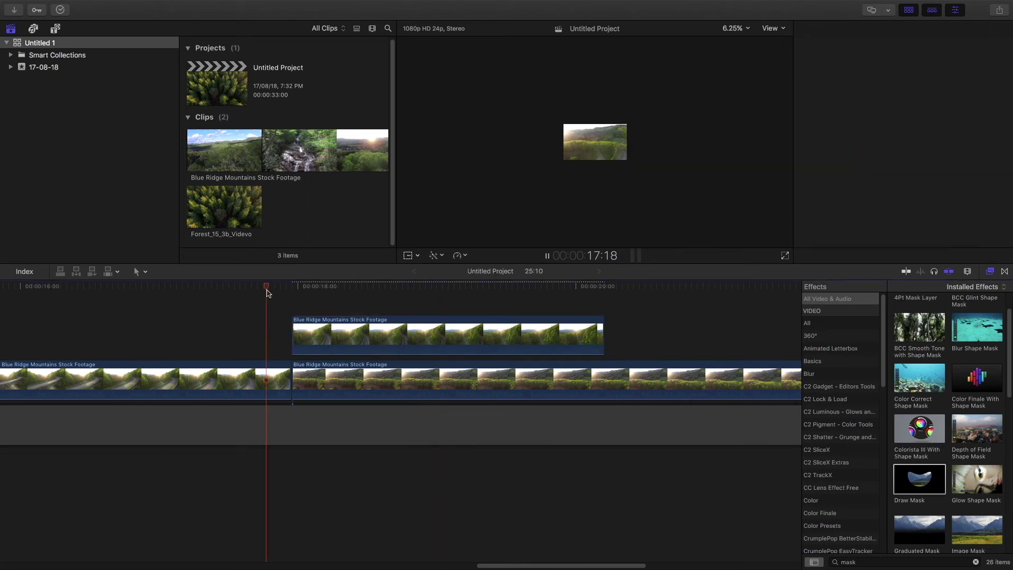
key("space")
Step: Set the mask's feather to 1000 and play back the wipe from 17:21
left_click(290, 286)
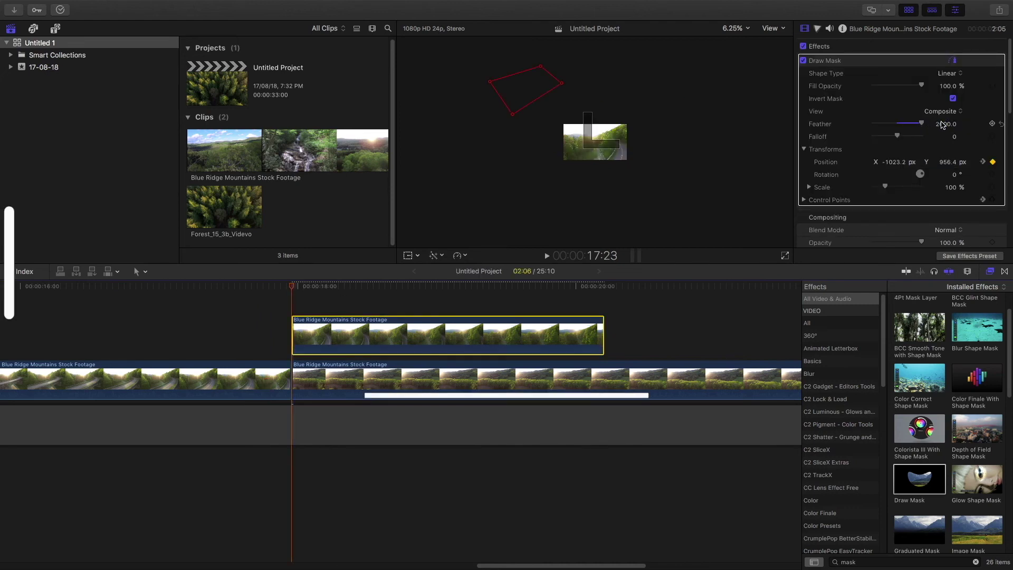
type("000")
key("Return")
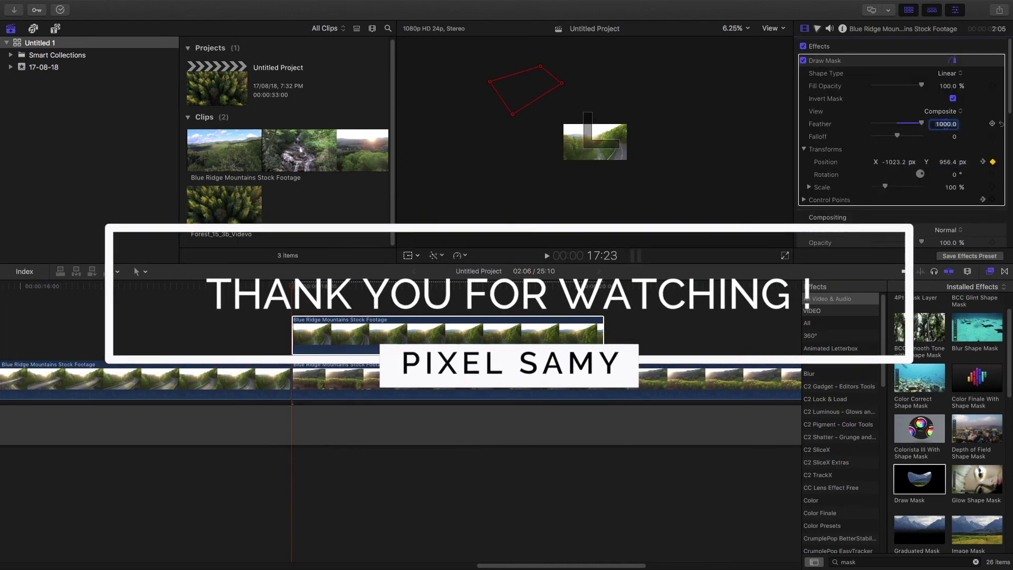
left_click_drag(297, 290, 282, 290)
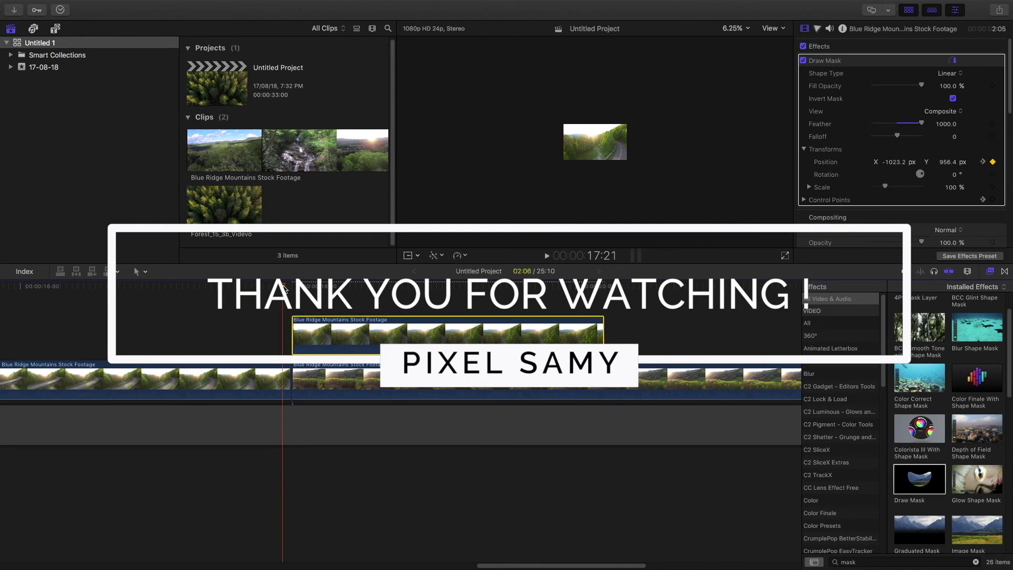
key("space")
Step: Return the viewer to Fit and replay the feathered wipe from 17:20
left_click(747, 29)
left_click(739, 39)
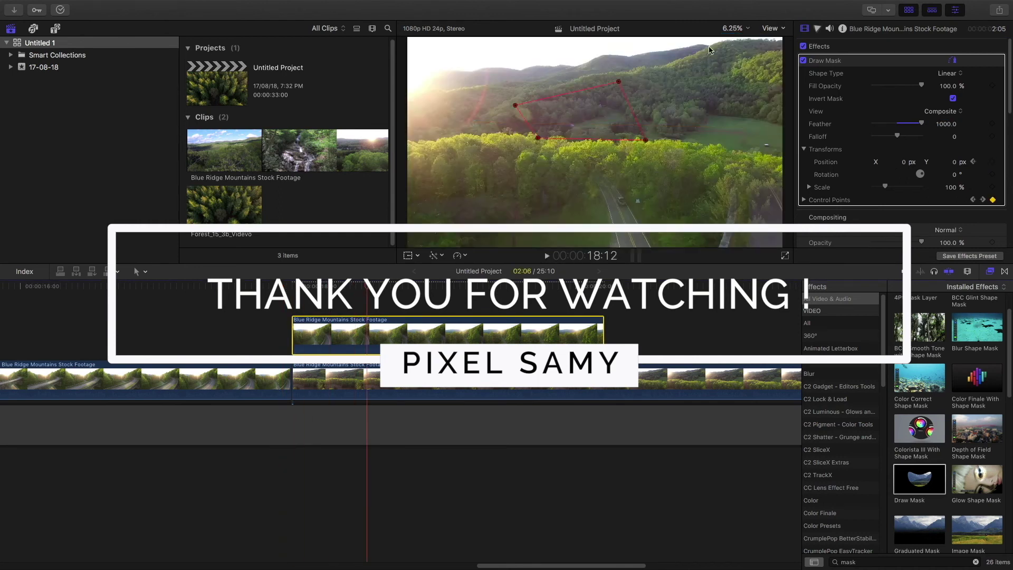
left_click(289, 294)
left_click(289, 294)
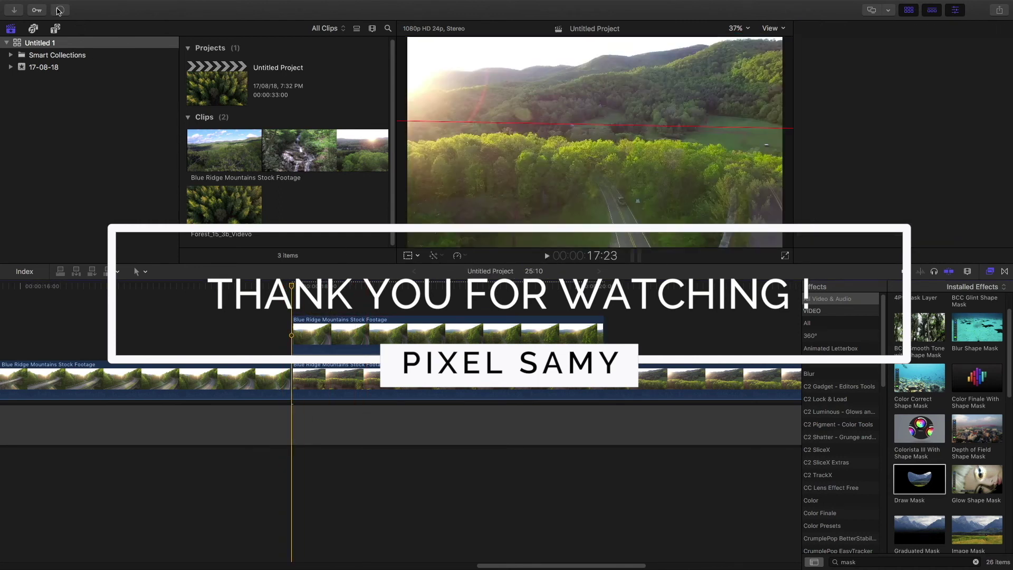
left_click(277, 290)
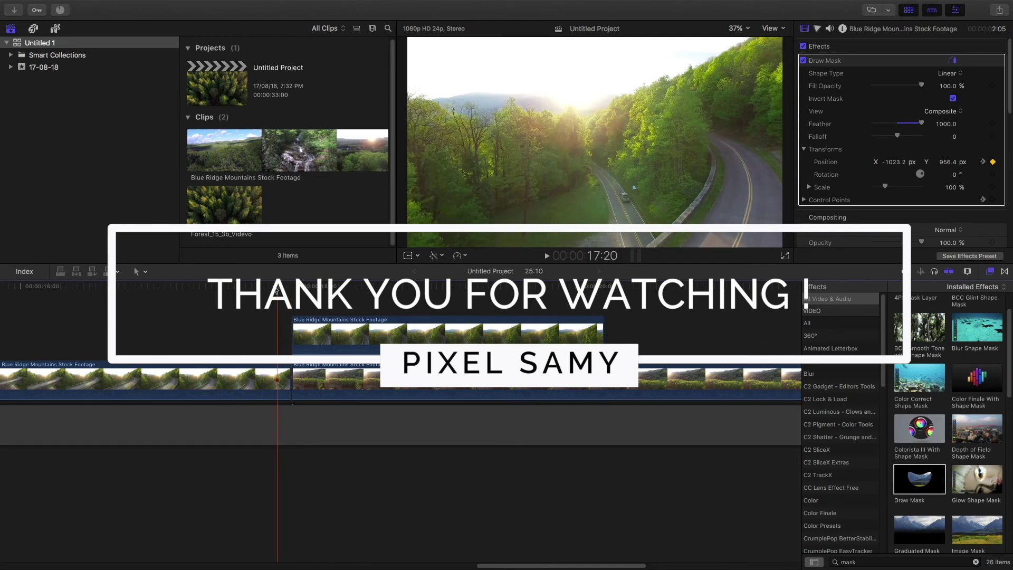
key("space")
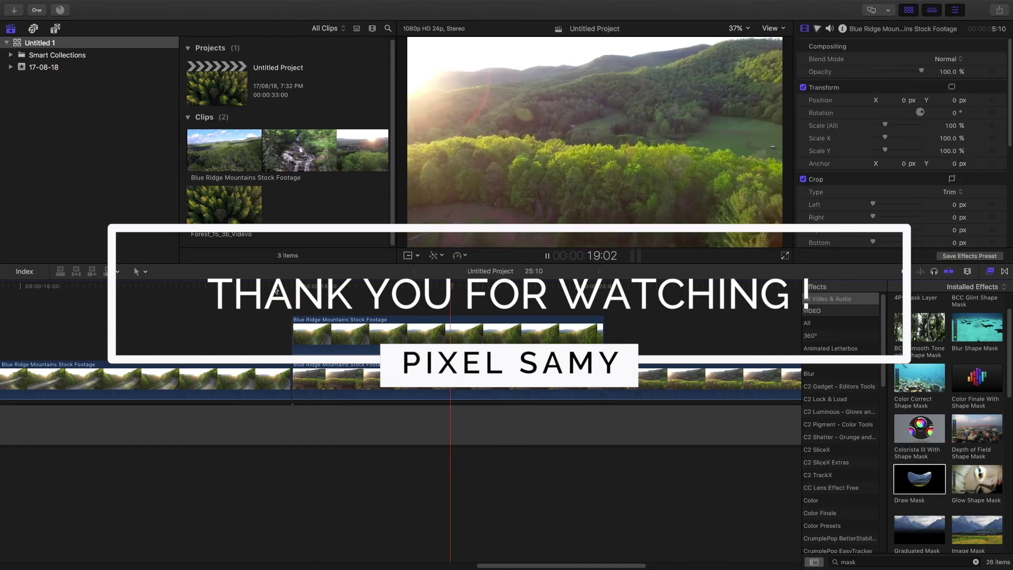
Step: Fit the whole project in the timeline and play back the first wipe transition from 5:20
key("shift+z")
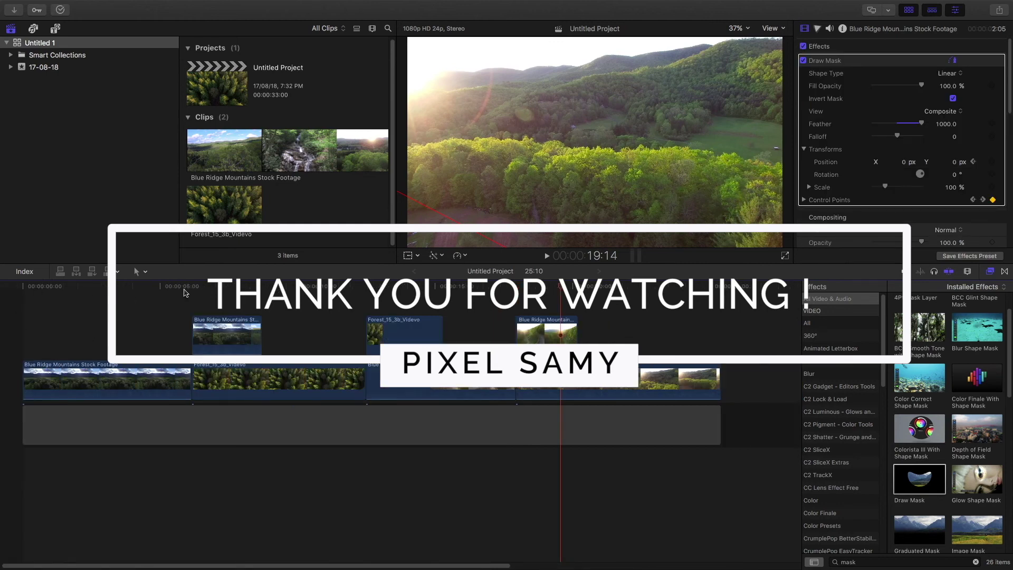
left_click(183, 289)
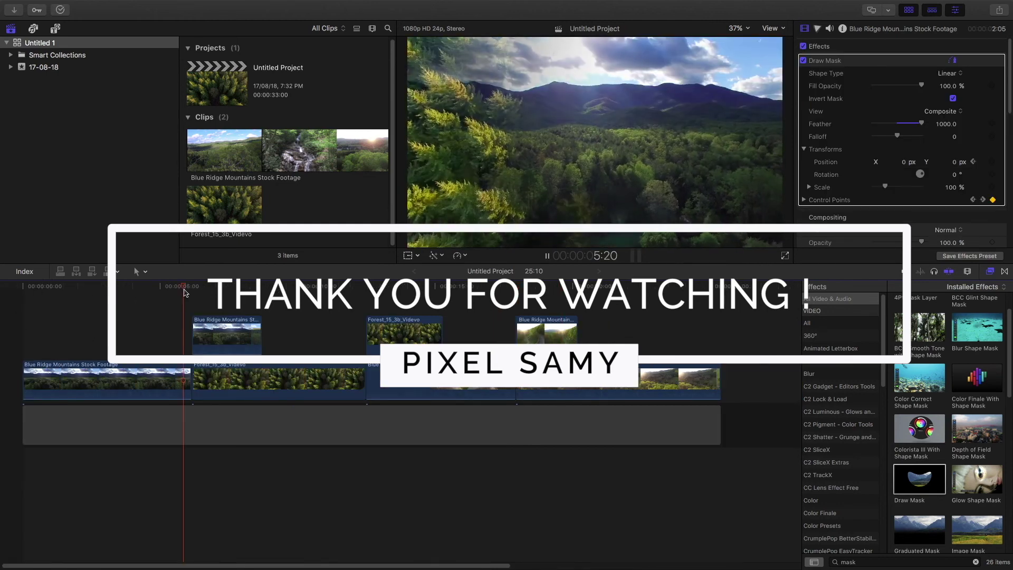